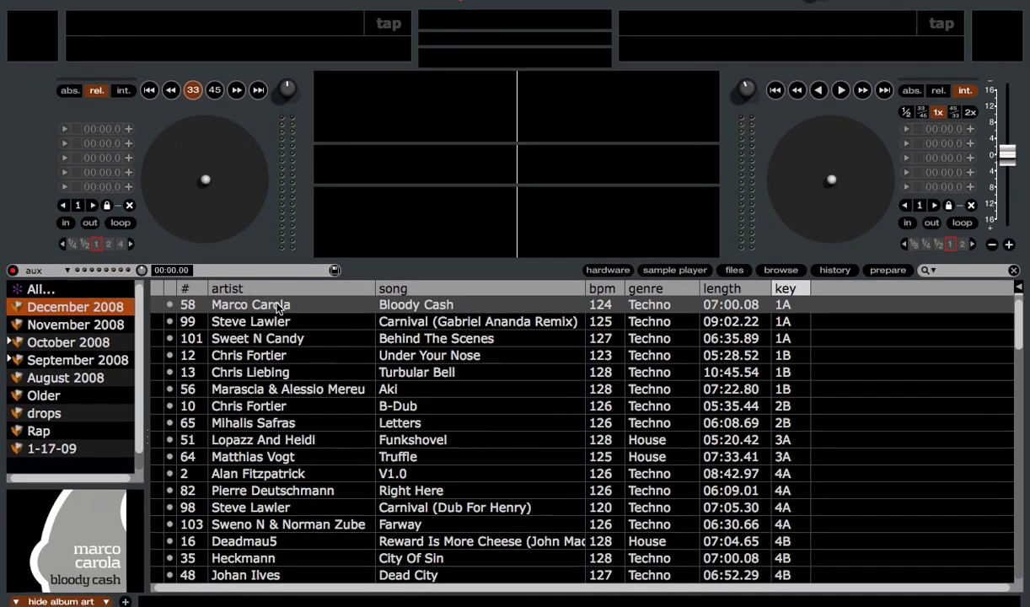
- Load Marco Carola's Bloody Cash onto deck 1 and check the 1/17/09 history session
click(278, 335)
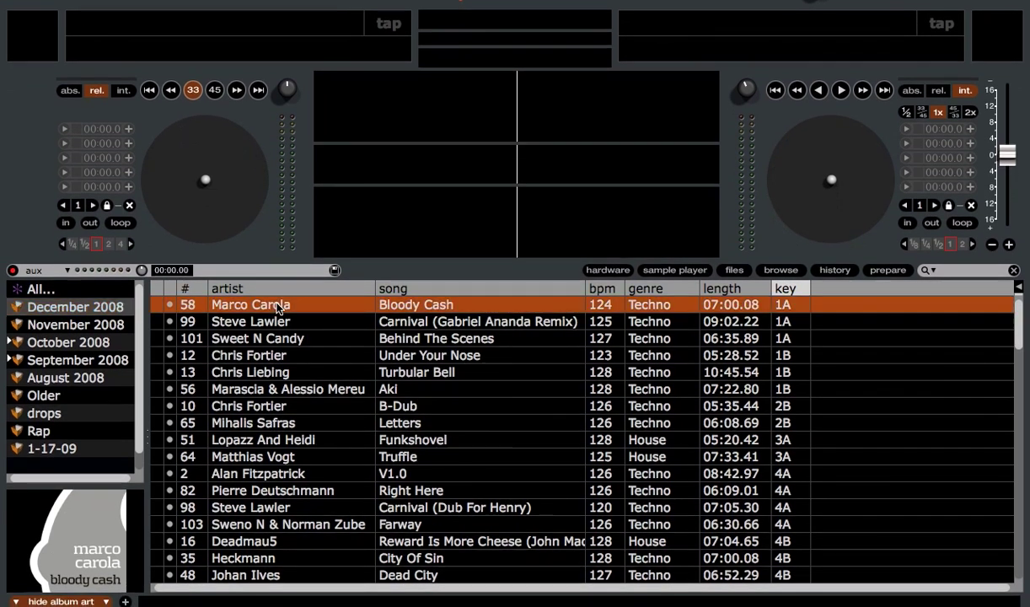
key(shift+Left)
click(282, 338)
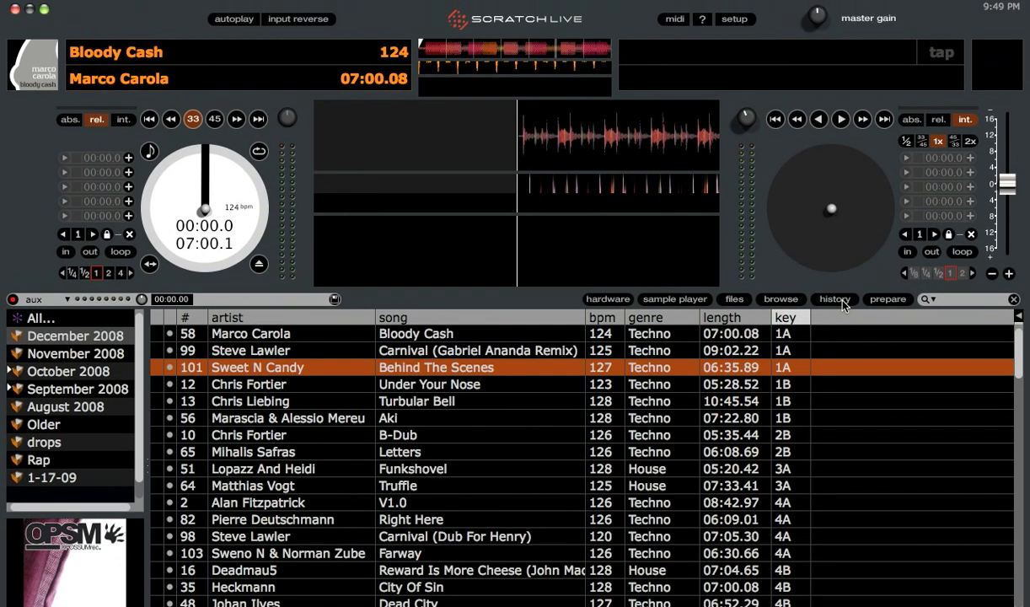
click(843, 304)
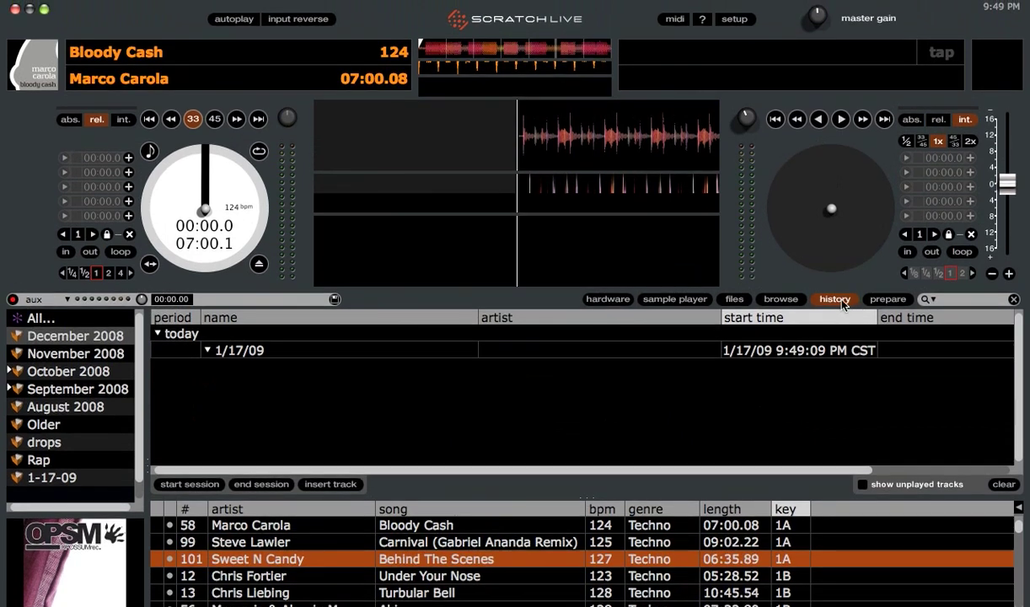
click(842, 301)
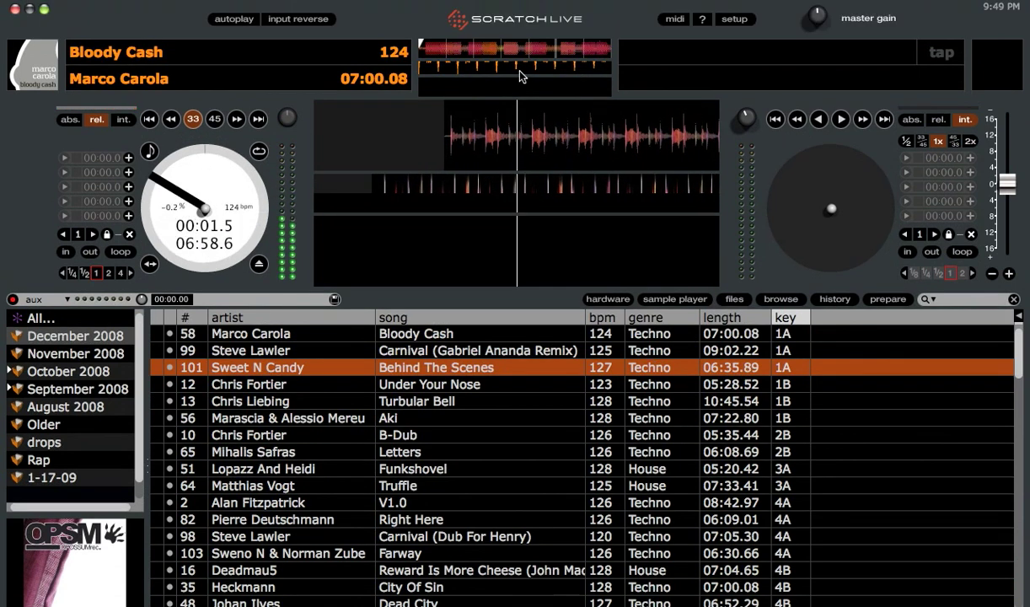
- Skip Bloody Cash ahead to about four minutes and load Behind The Scenes onto deck 2
click(549, 52)
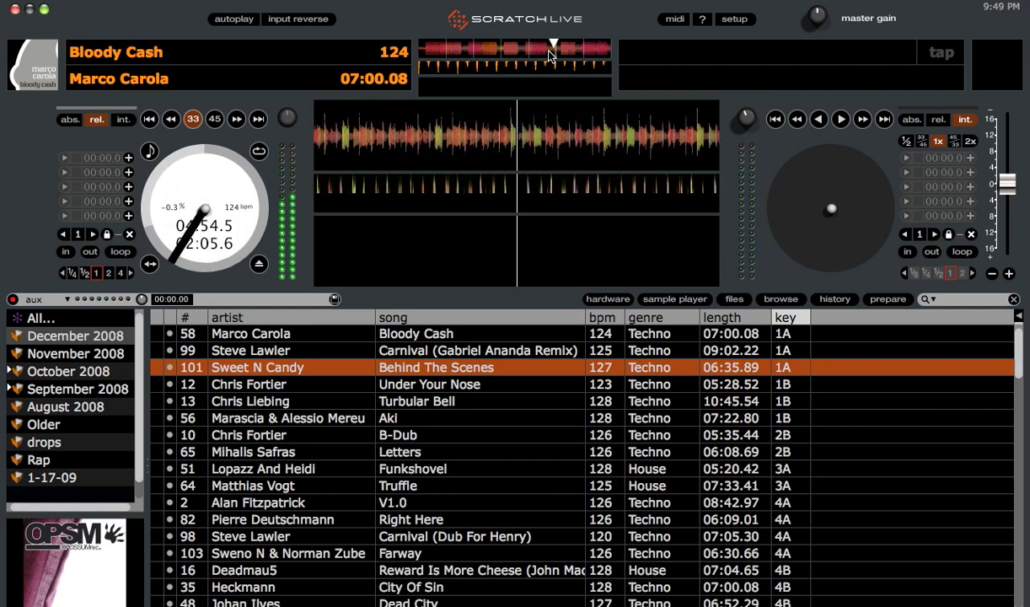
key(shift+Right)
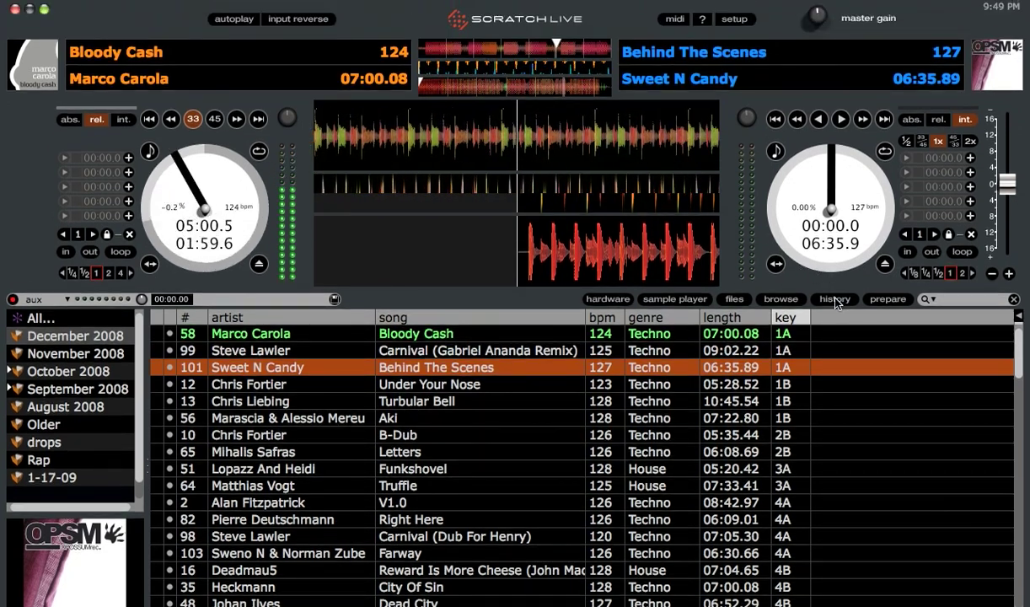
click(837, 302)
click(821, 302)
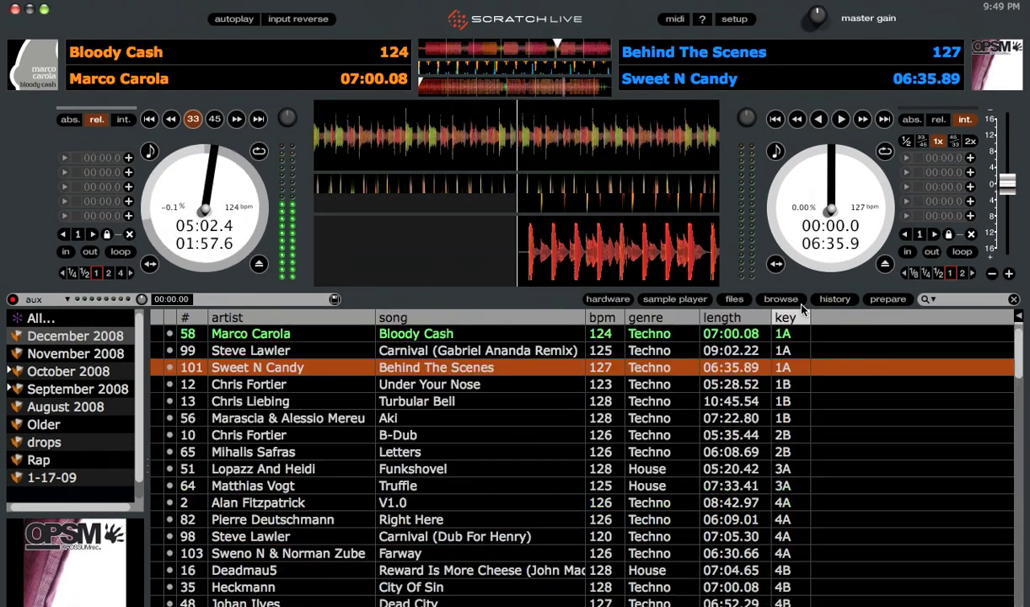
- Load Turbular Bell, B-Dub, Funkshovel and finally Truffle onto deck 2 in turn
click(402, 404)
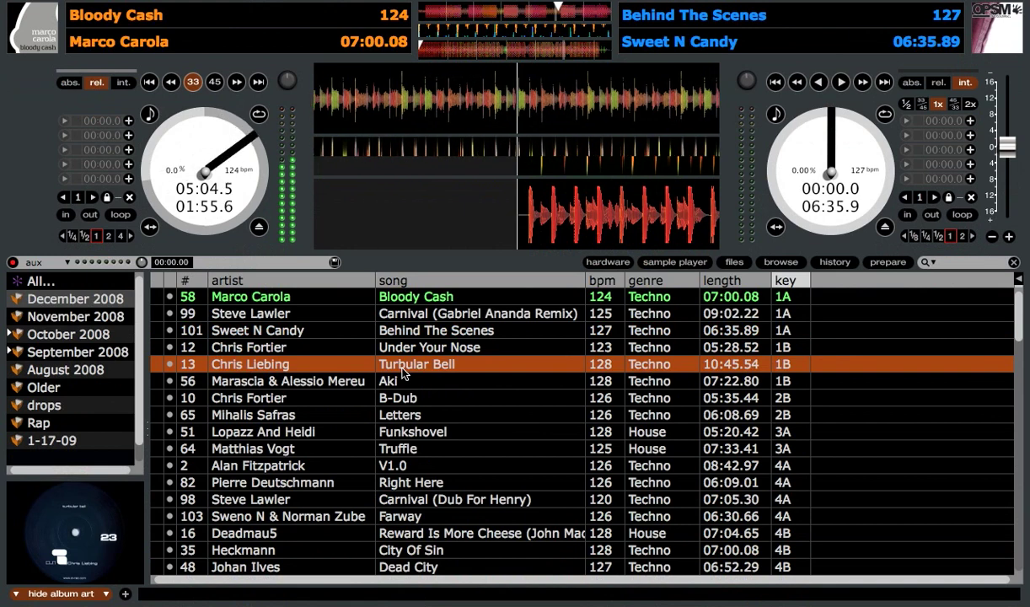
key(shift+Right)
key(Down)
key(Down)
key(shift+Right)
key(Down)
key(Down)
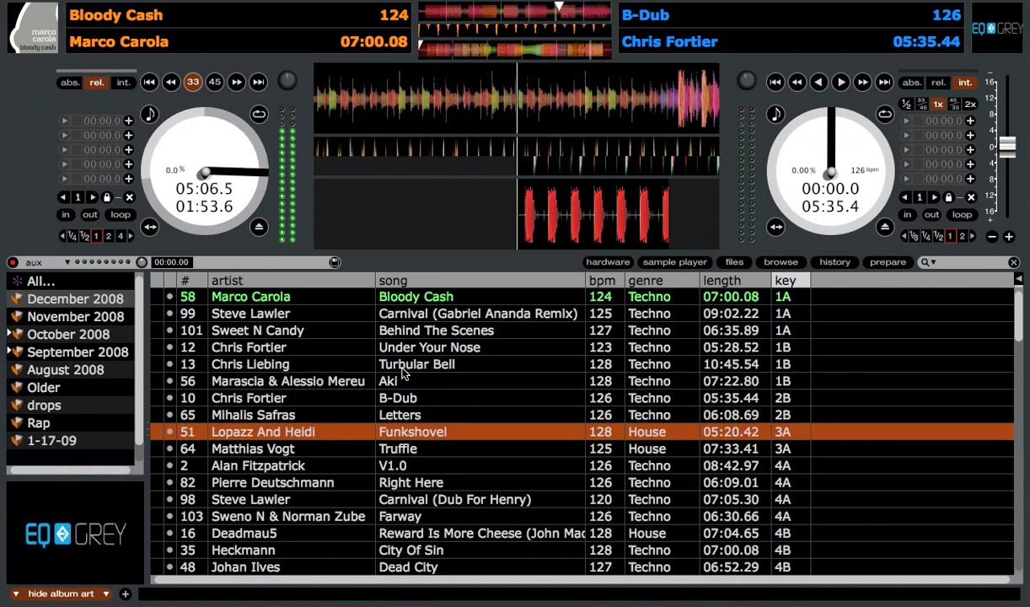
key(shift+Right)
key(Down)
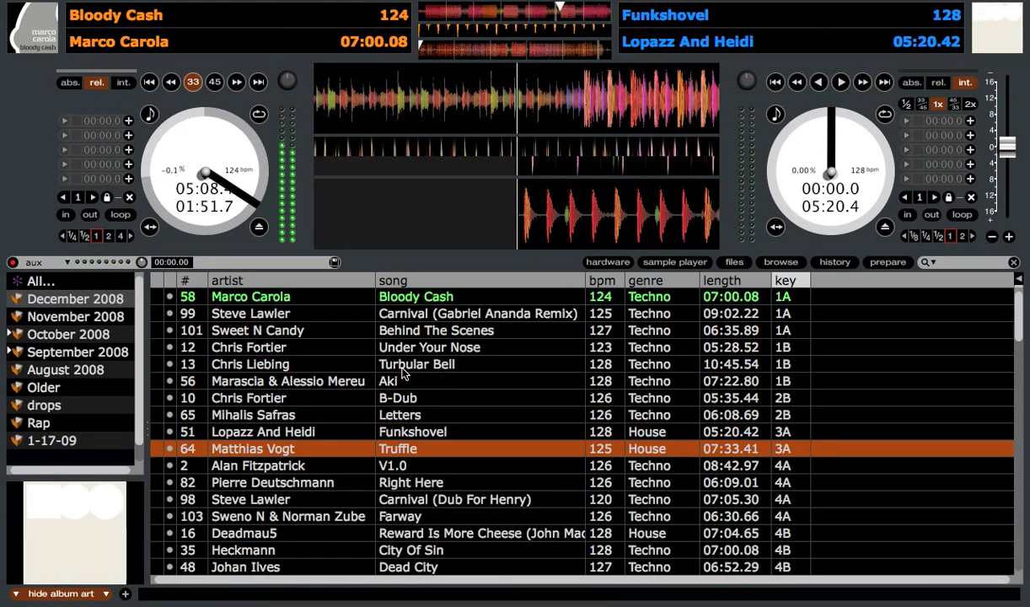
key(shift+Right)
key(Down)
key(Down)
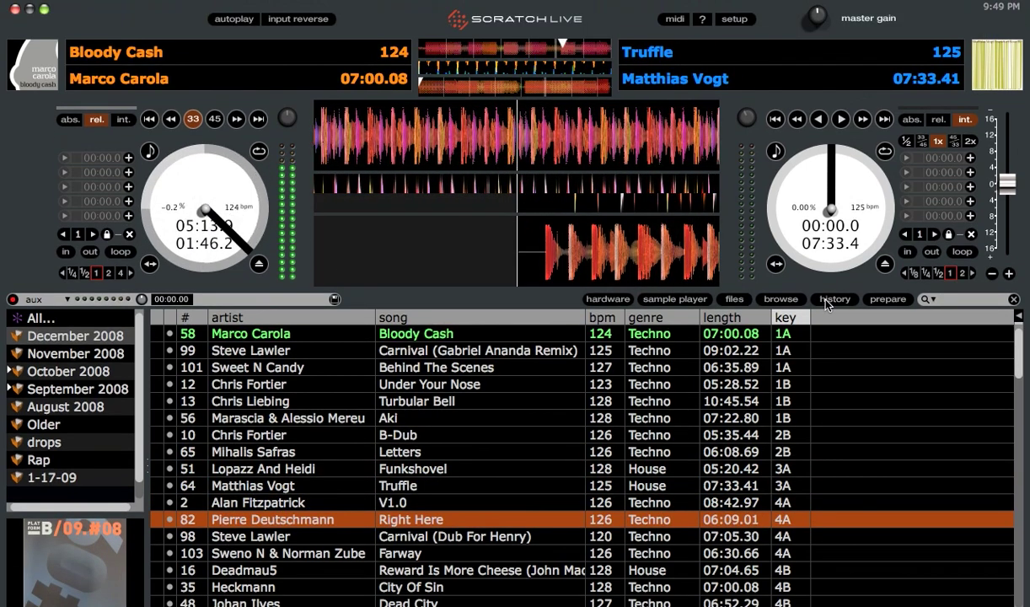
- Load Alan Fitzpatrick's V1.0 onto deck 2 and start it playing
click(835, 263)
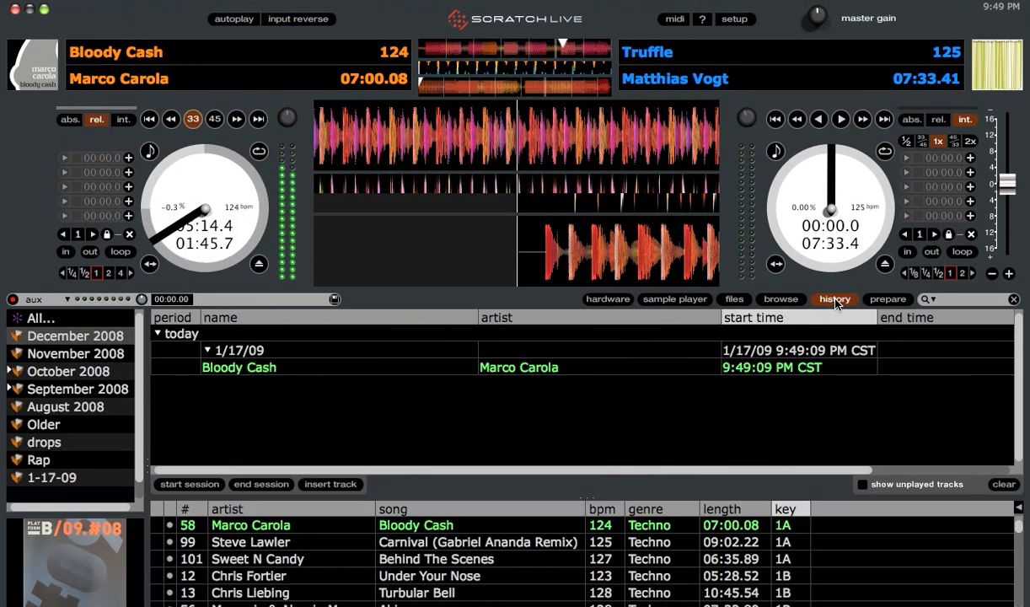
click(836, 301)
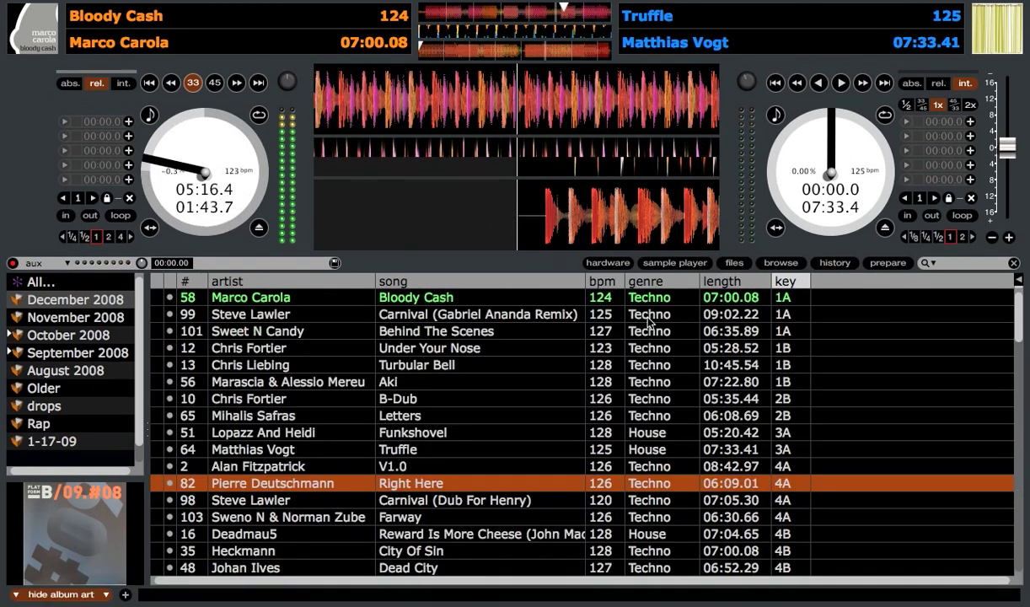
key(Down)
key(Down)
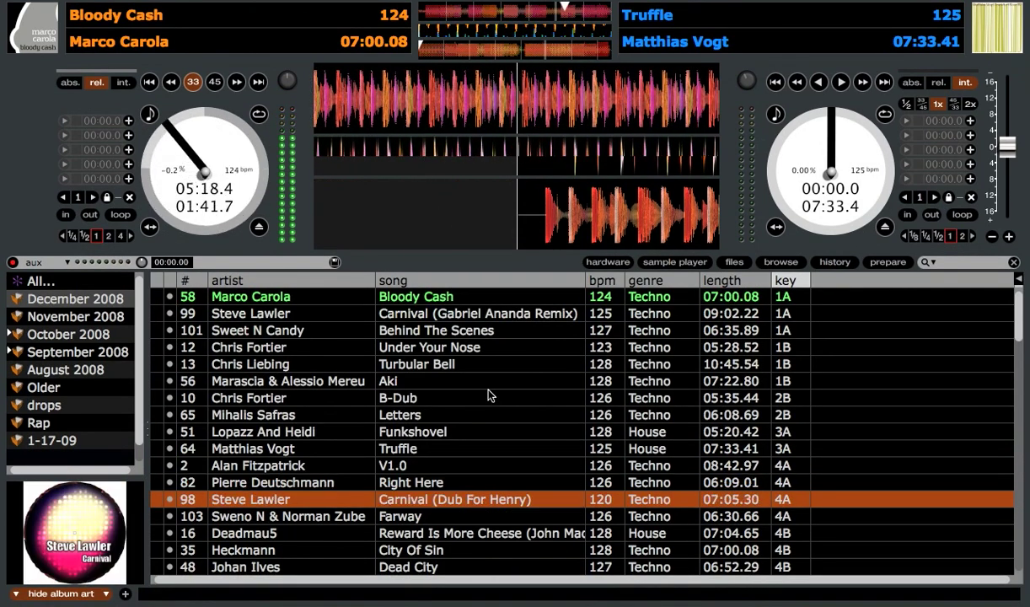
key(Down)
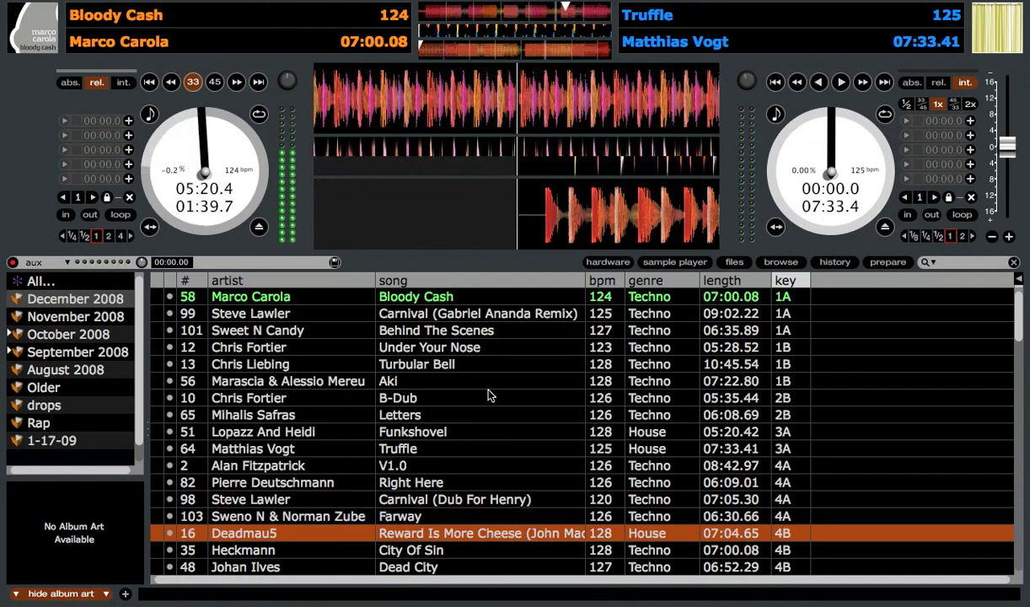
key(Up)
key(Up)
key(Up)
key(Up)
key(shift+Right)
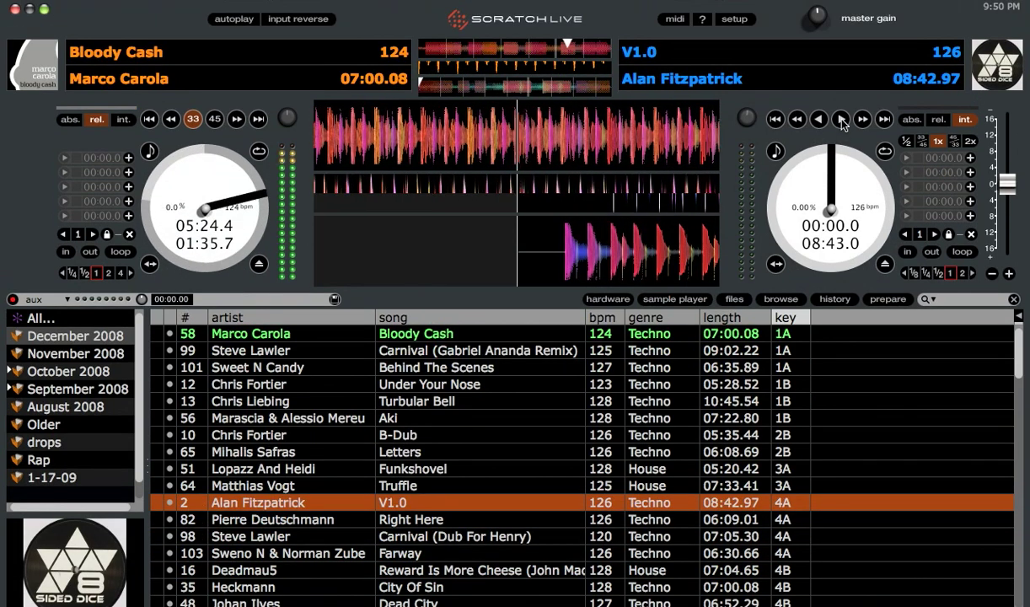
click(840, 82)
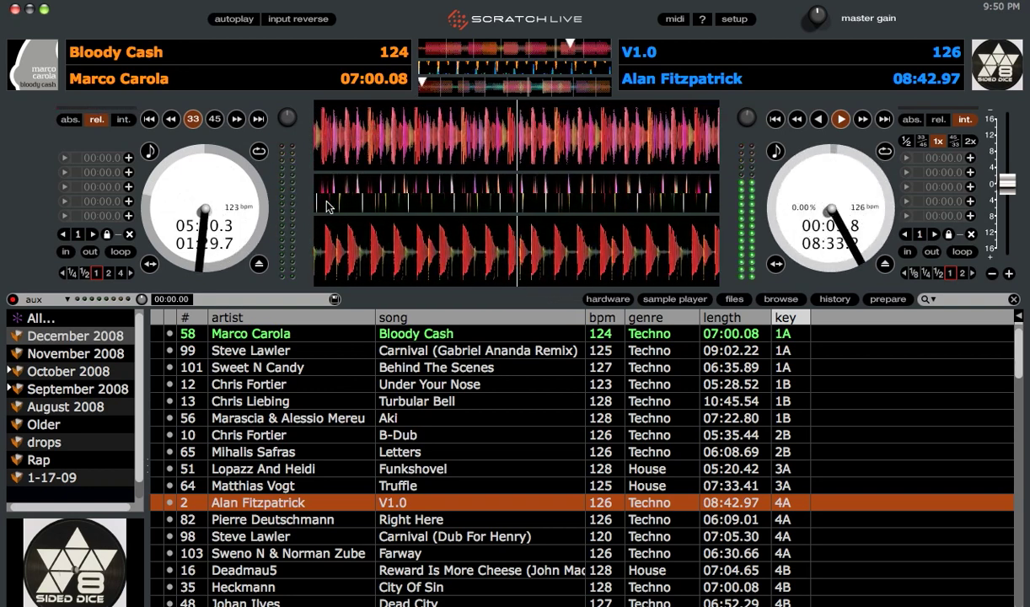
- Cue Farway by Sweno N & Norman Zube on deck 1
key(Down)
key(Down)
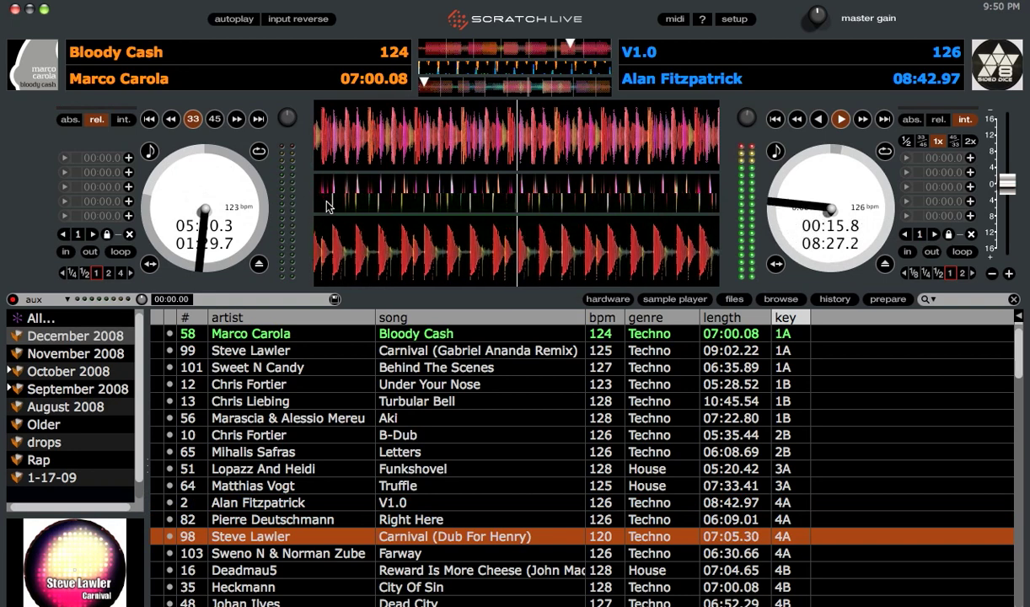
key(Down)
key(shift+Left)
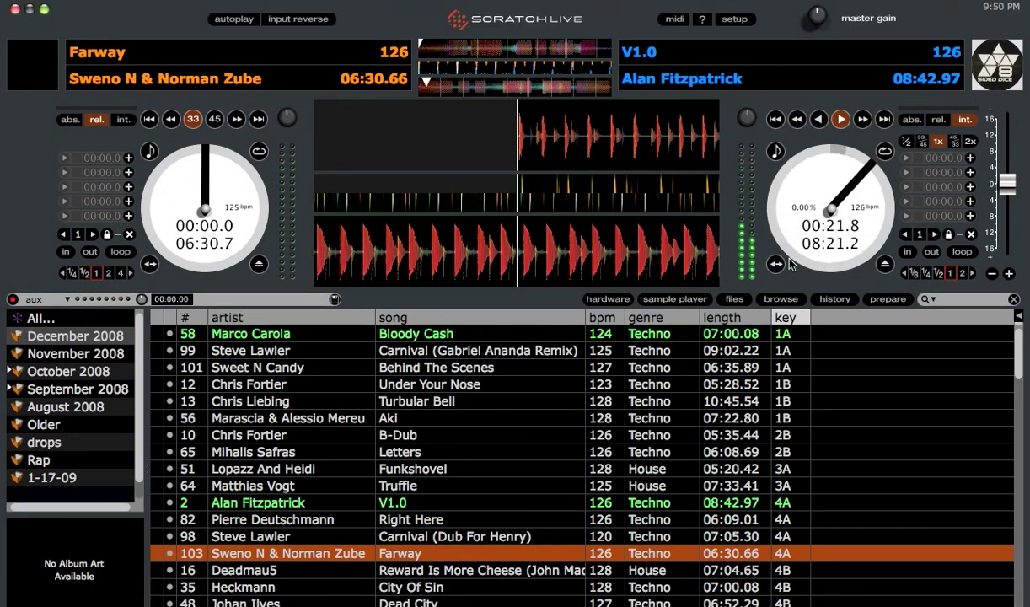
- Load Reward Is More Cheese, Dead City, Cougars and Salva La Animadora onto deck 1 in turn
click(833, 299)
click(830, 298)
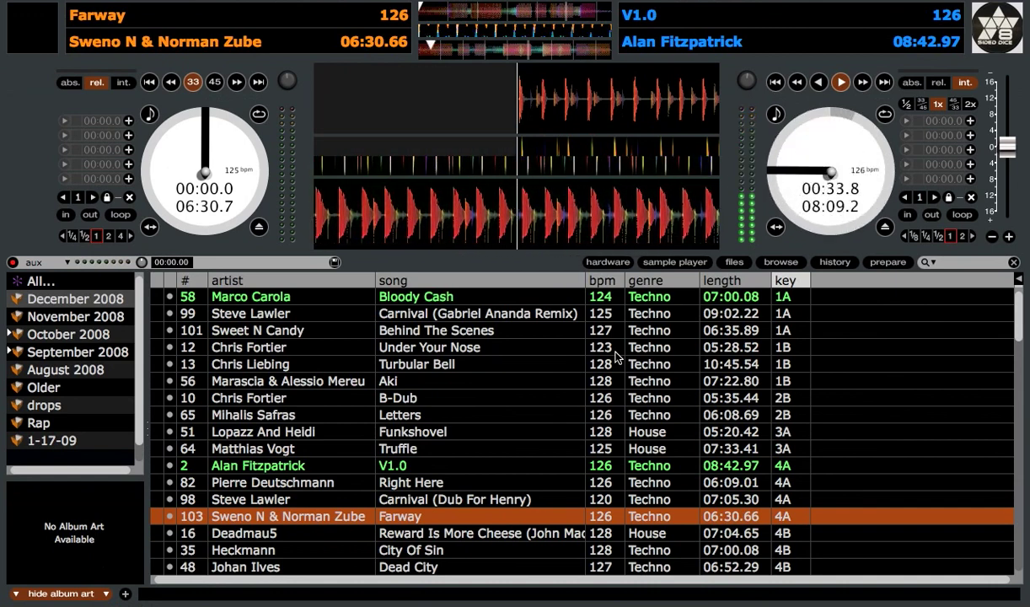
key(Down)
key(shift+Left)
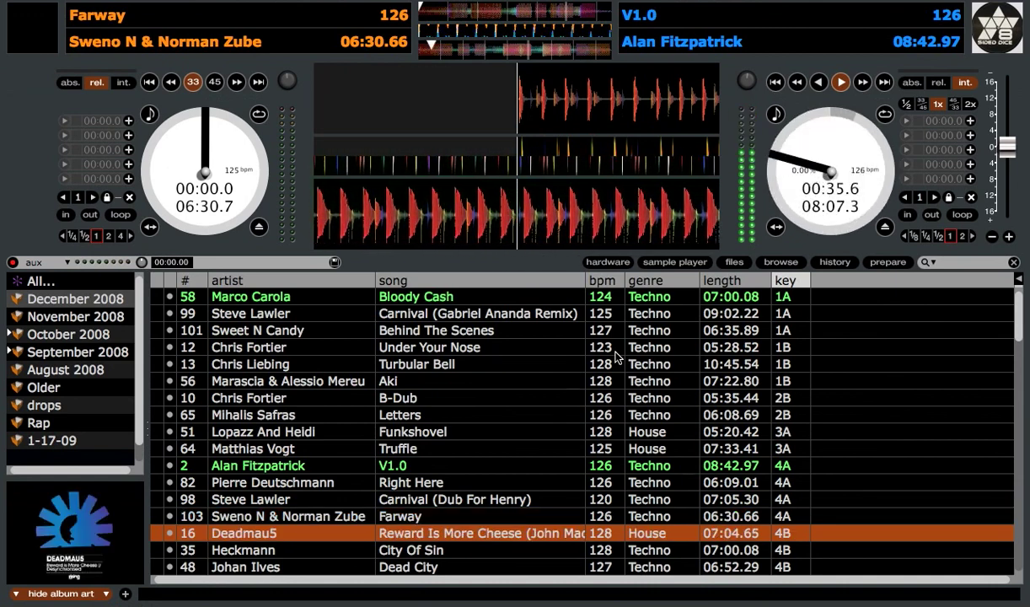
key(Down)
key(Down)
key(shift+Left)
key(Down)
key(Down)
key(shift+Left)
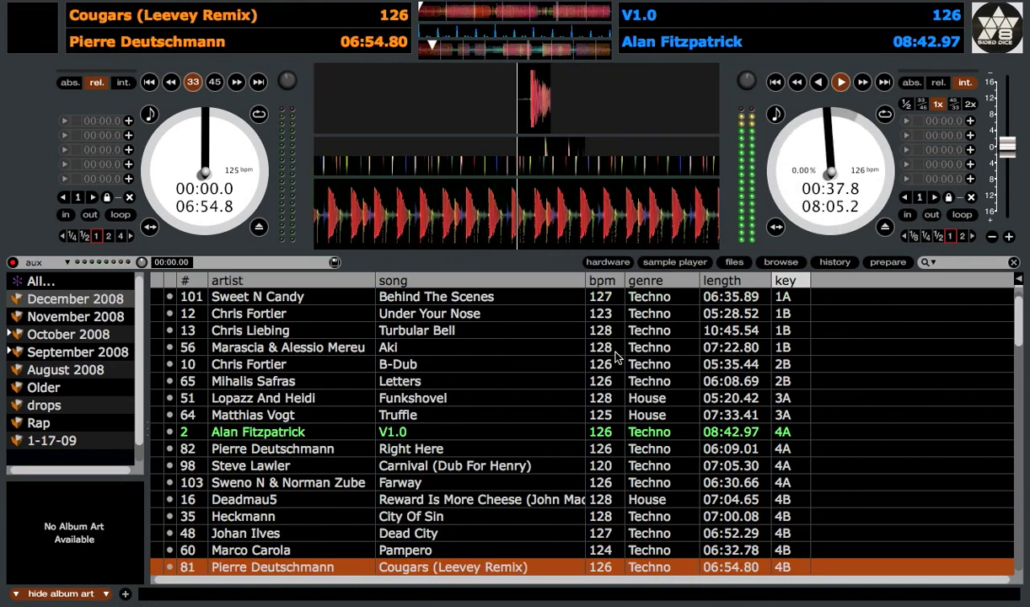
key(Down)
key(Down)
key(shift+Left)
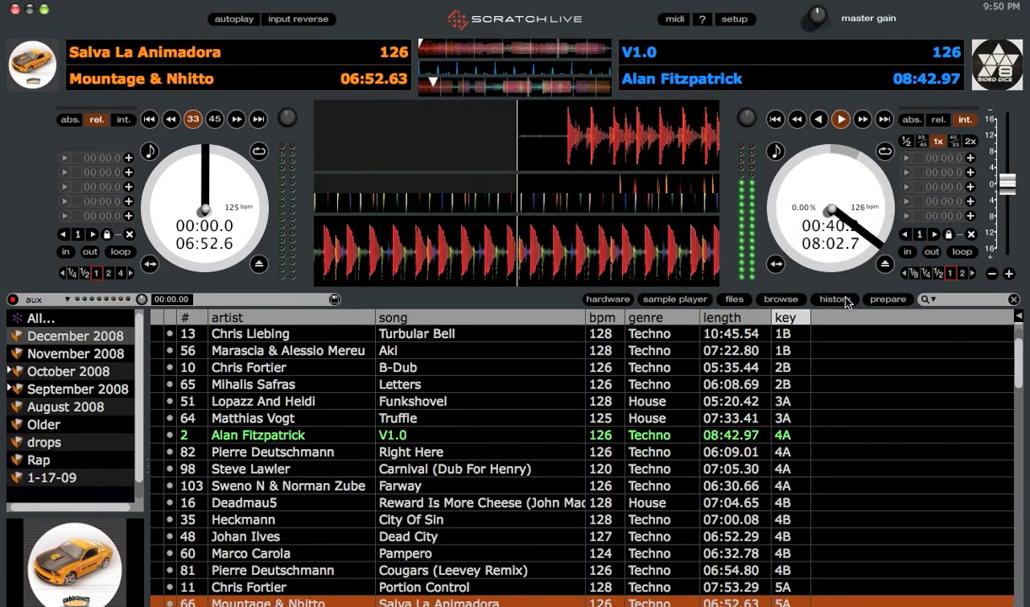
- Load Chris Fortier's Portion Control onto deck 1 to play
click(834, 300)
click(834, 299)
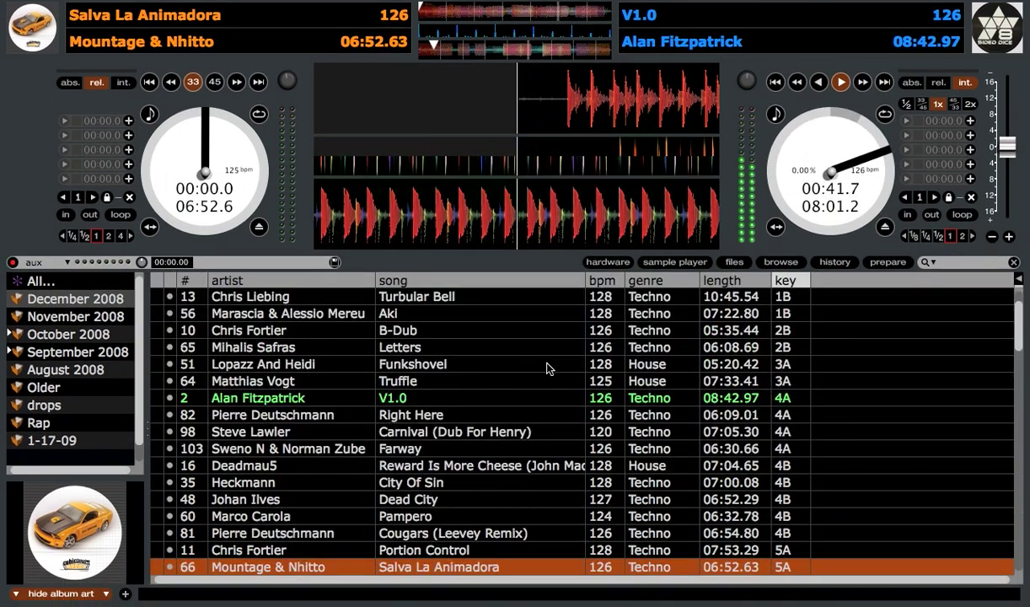
key(Down)
key(Up)
key(Up)
key(Up)
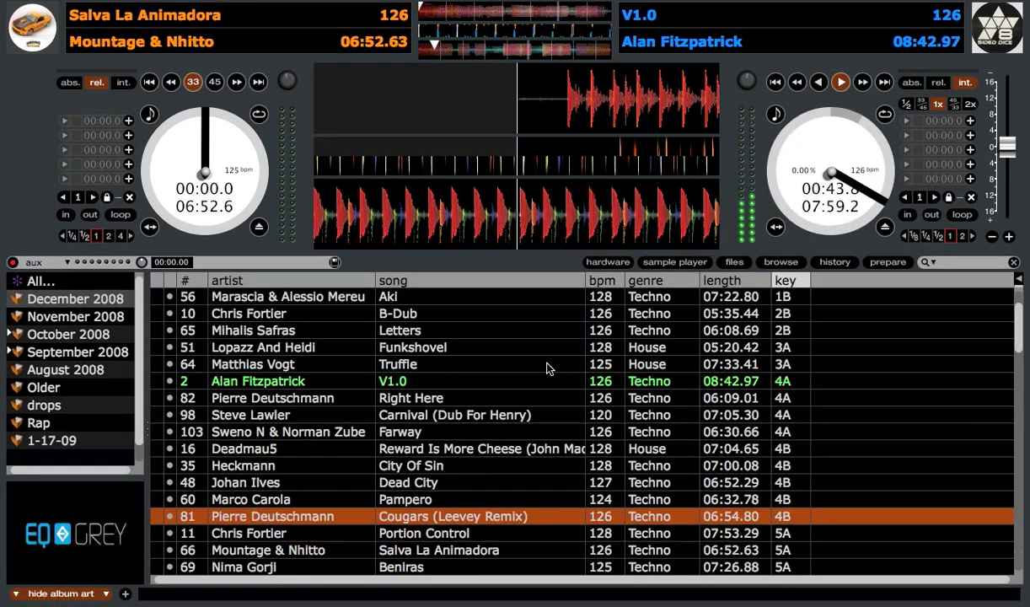
key(Down)
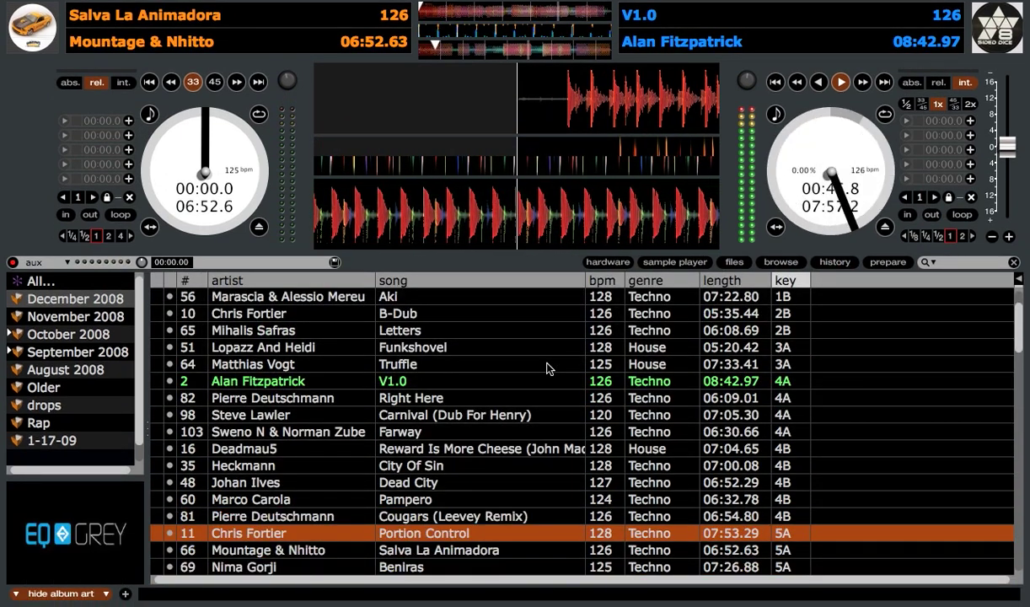
key(shift+Left)
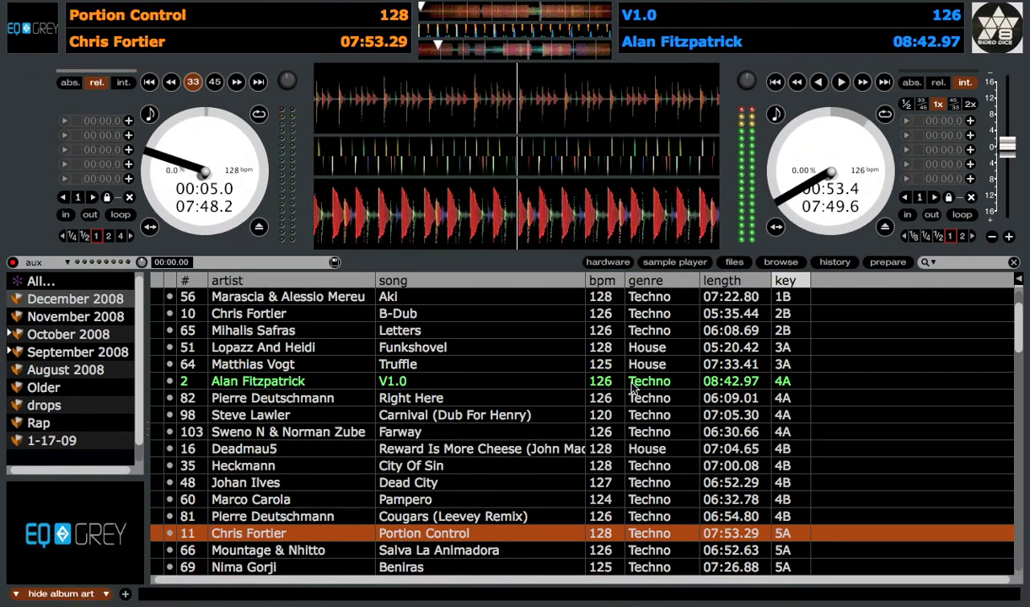
- Cue Beniras on deck 2
key(Down)
key(Down)
key(Down)
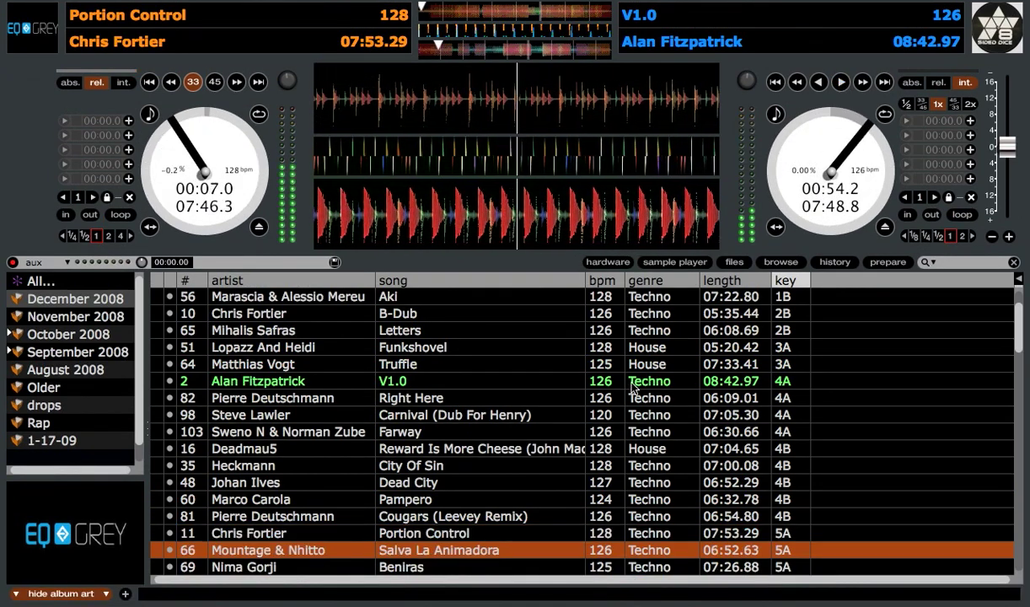
key(Up)
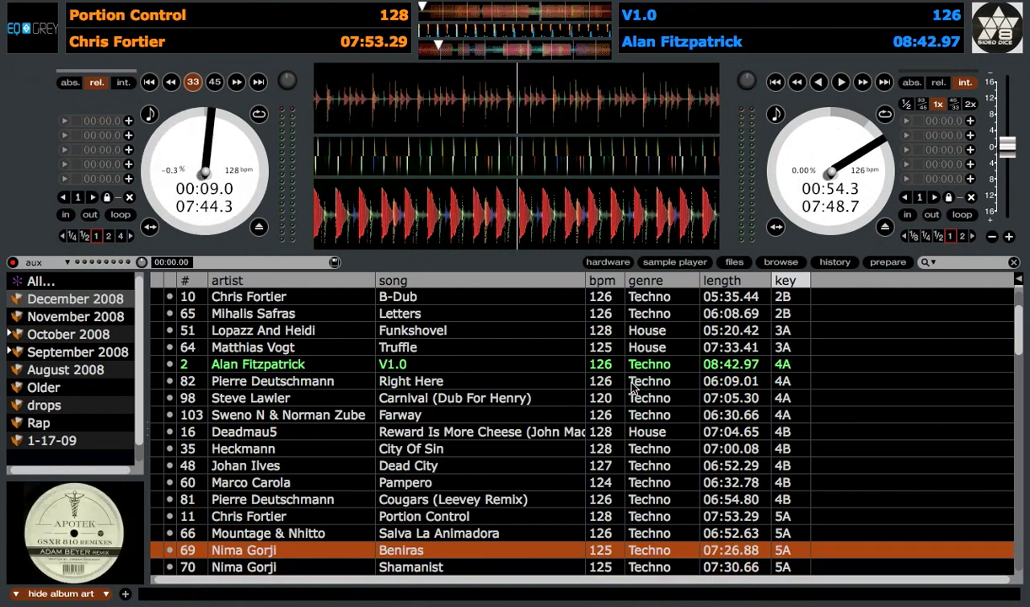
key(shift+Right)
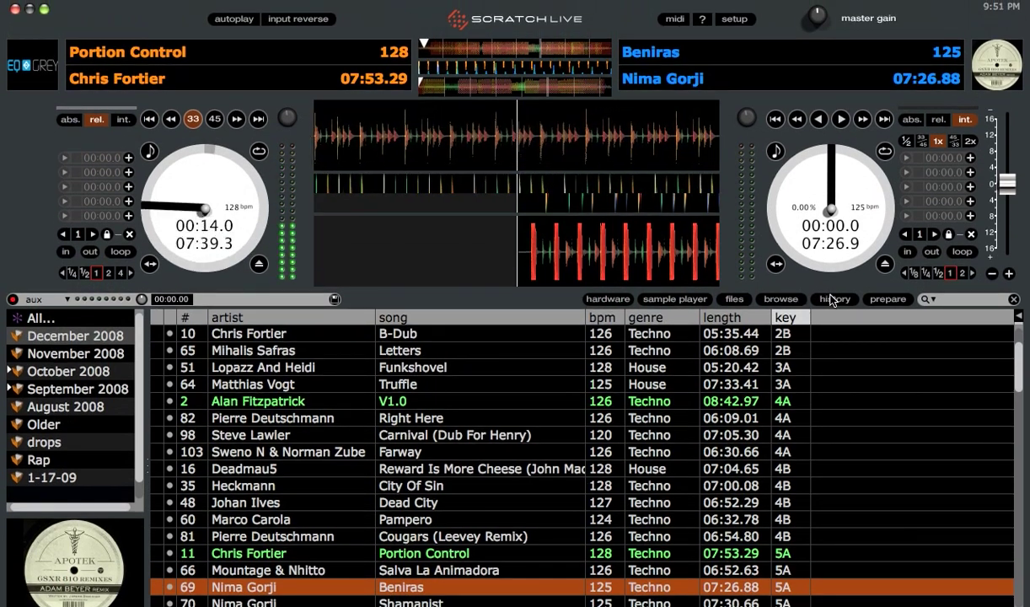
click(833, 263)
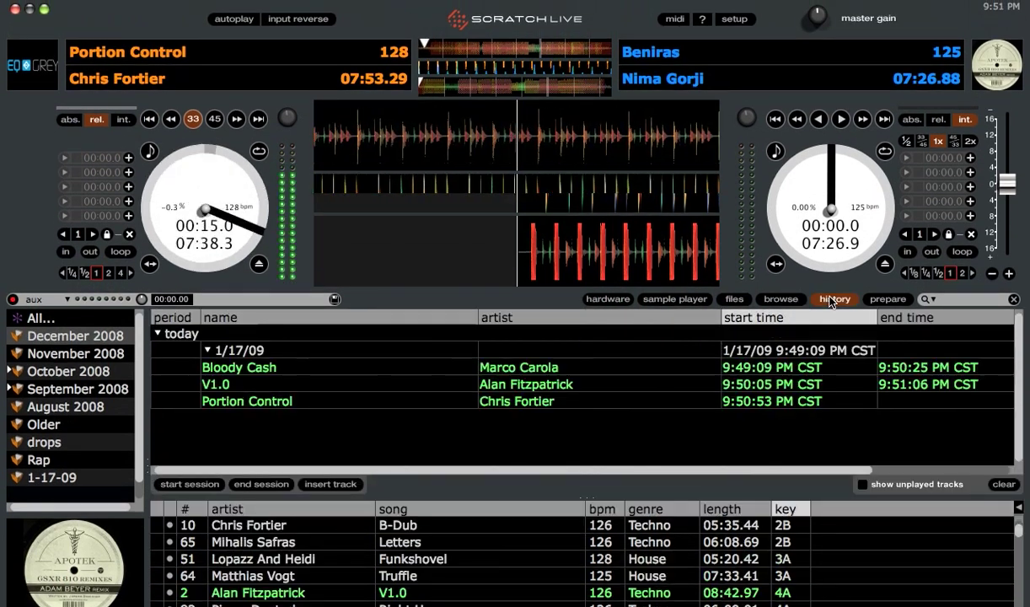
click(833, 300)
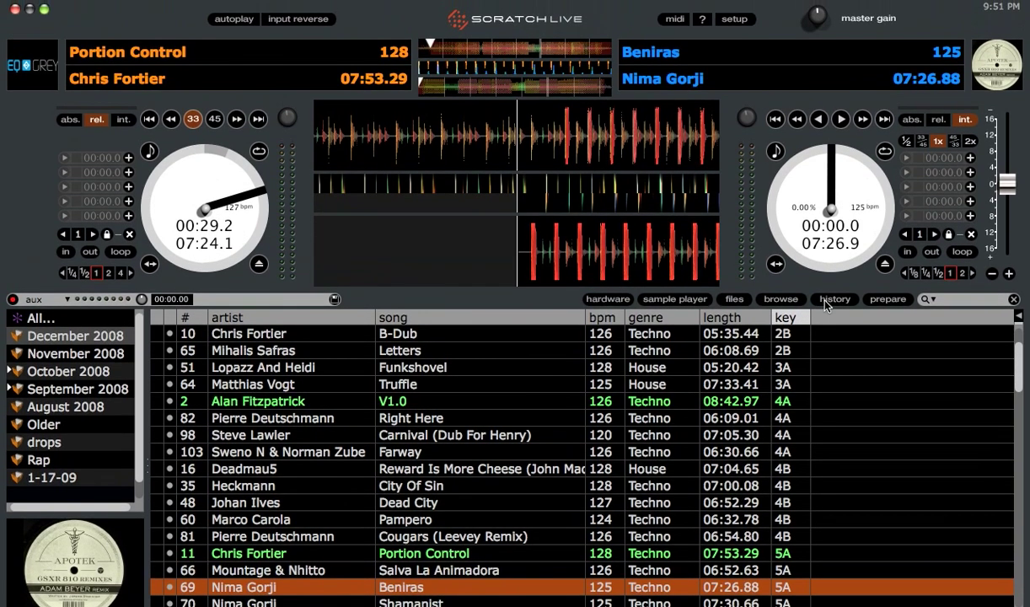
click(826, 300)
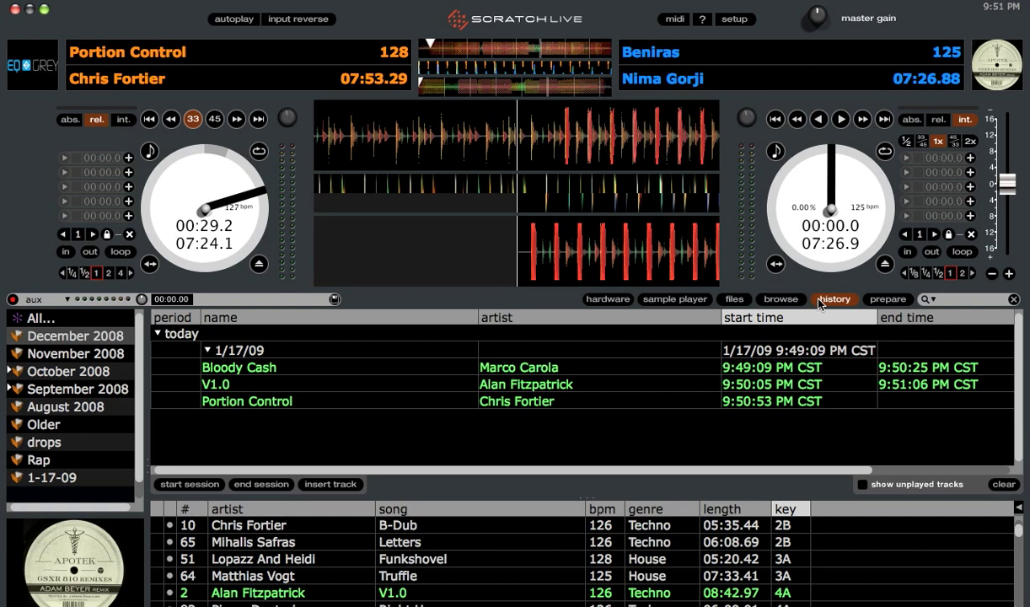
click(821, 300)
scroll(573, 387, down, 3)
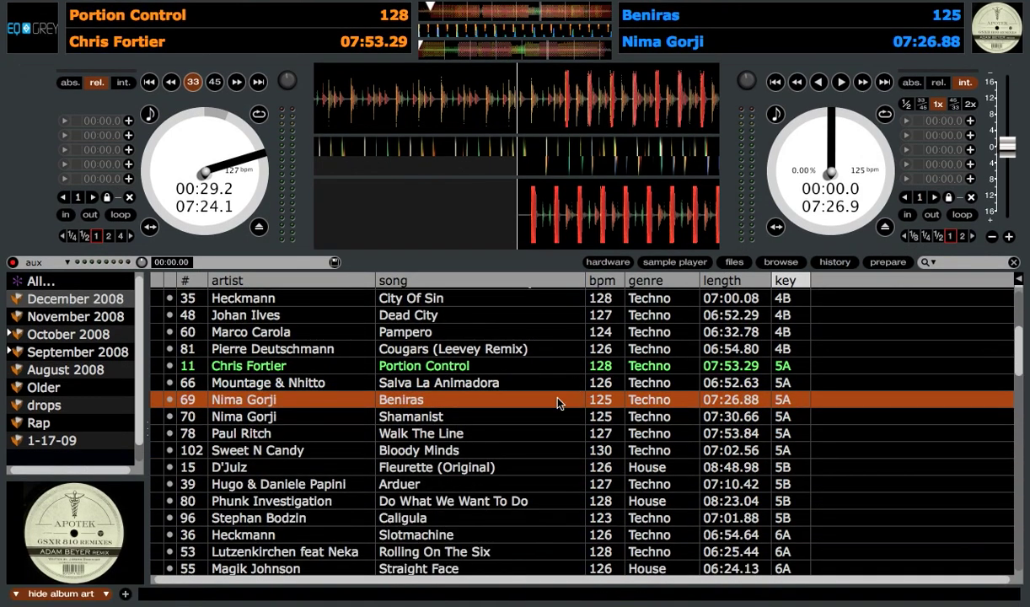
- Load Bloody Minds, Arduer, Caligula, Rolling On The Six, Long Jump, Jungle Juice, Sin and Magnit Express across both decks
click(419, 452)
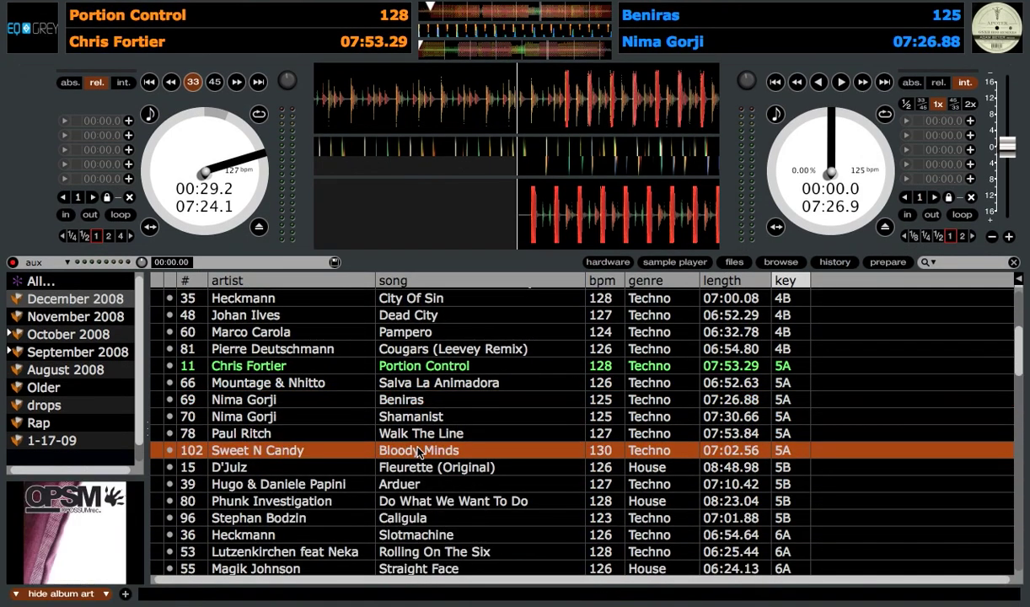
key(shift+Right)
key(Down)
key(Down)
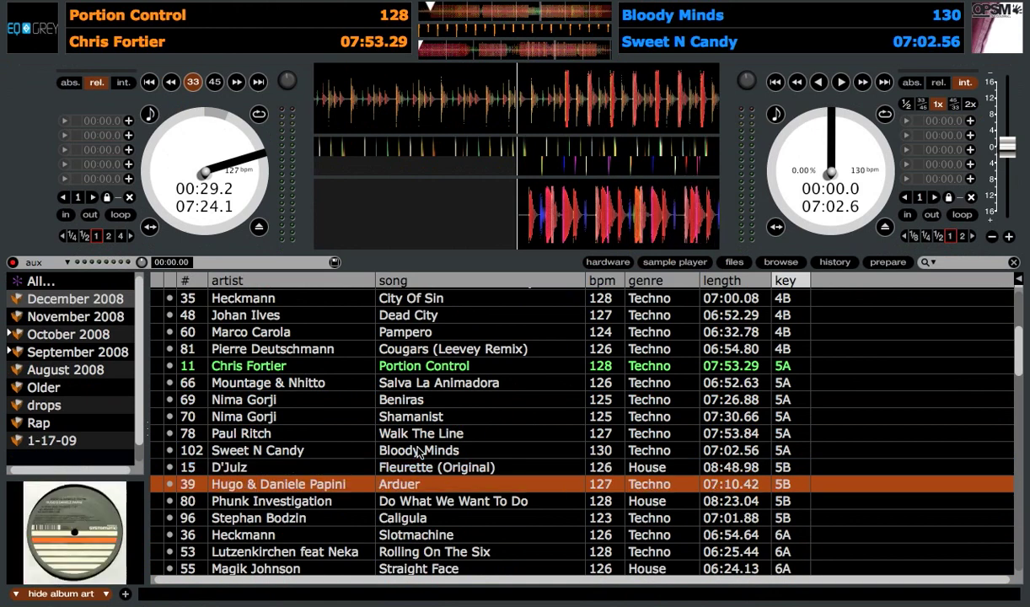
key(shift+Left)
key(Down)
key(Down)
key(shift+Right)
key(Down)
key(Down)
key(shift+Left)
key(Down)
key(Down)
key(shift+Right)
key(Down)
key(shift+Right)
key(Down)
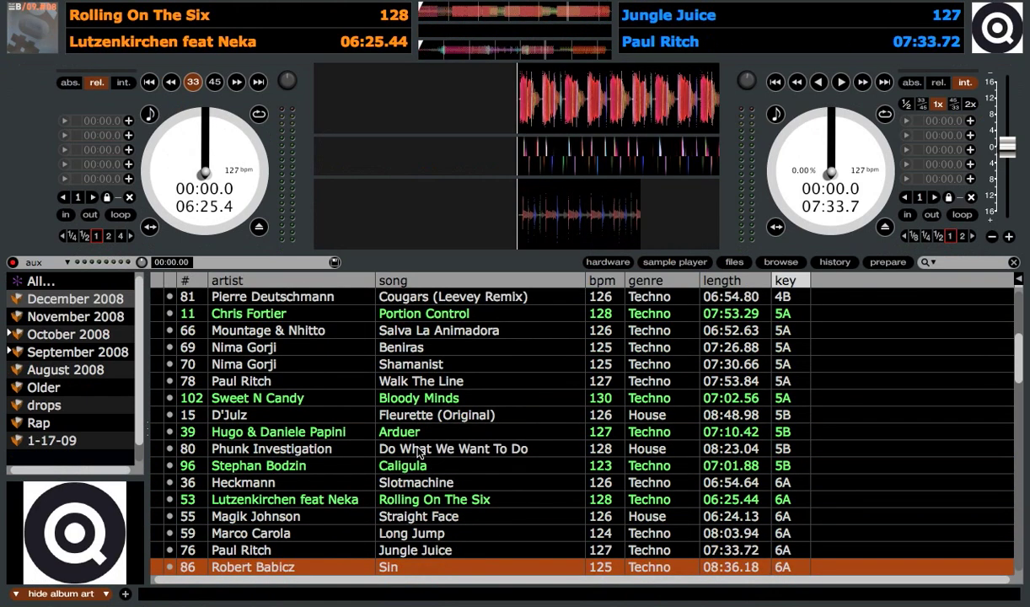
key(shift+Right)
- Load Carnival, Ondu, Take You Home, Suck Me Empty, Sydney Blu, track 105, Umek's track and Temperature
key(Down)
key(shift+Right)
key(Down)
key(shift+Left)
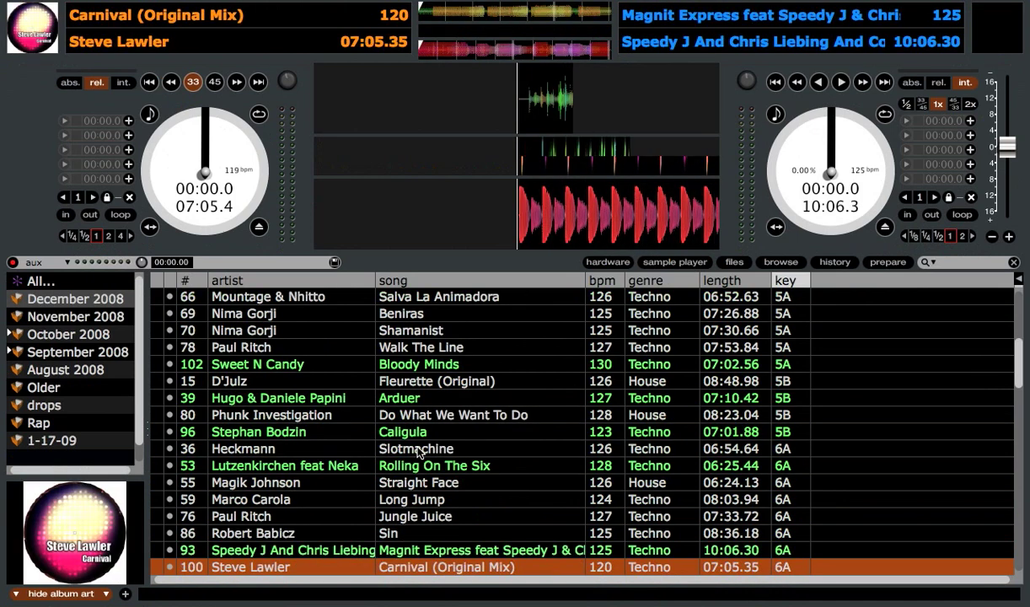
key(Down)
key(Down)
key(Down)
key(shift+Right)
key(Down)
key(Down)
key(Down)
key(Down)
key(Down)
key(Down)
key(Down)
key(Down)
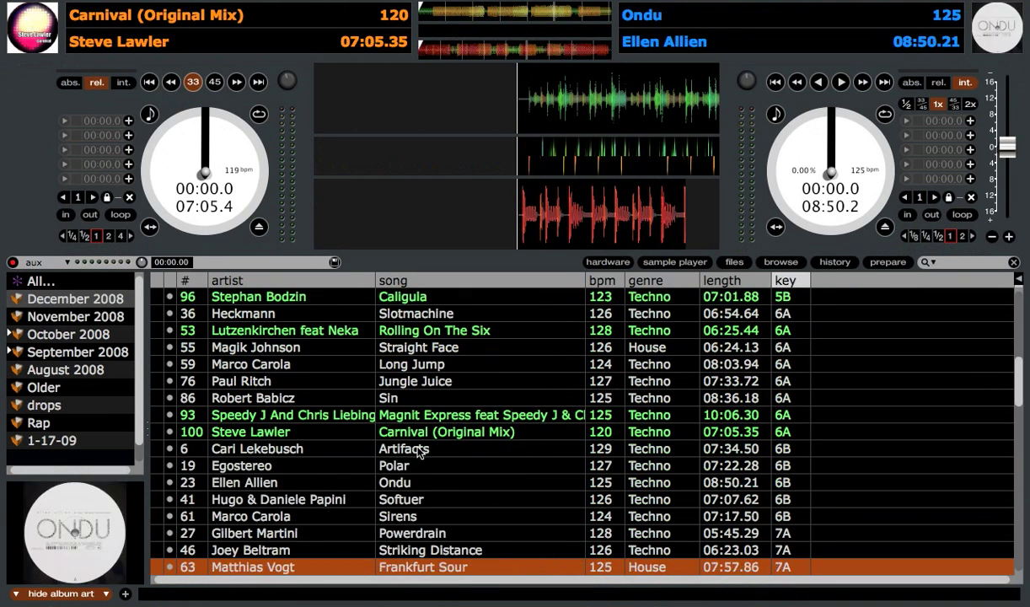
key(Down)
key(shift+Left)
key(Down)
key(Down)
key(shift+Left)
key(Down)
key(Down)
key(Down)
key(Down)
key(shift+Left)
key(Down)
key(shift+Right)
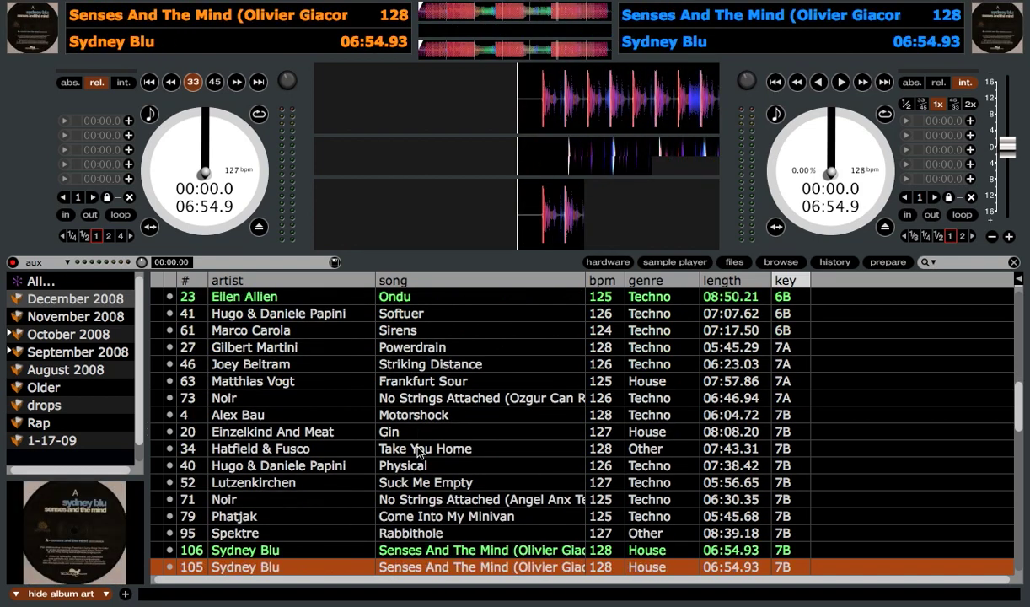
key(Down)
key(Down)
key(Down)
key(shift+Left)
key(Down)
key(Down)
key(shift+Right)
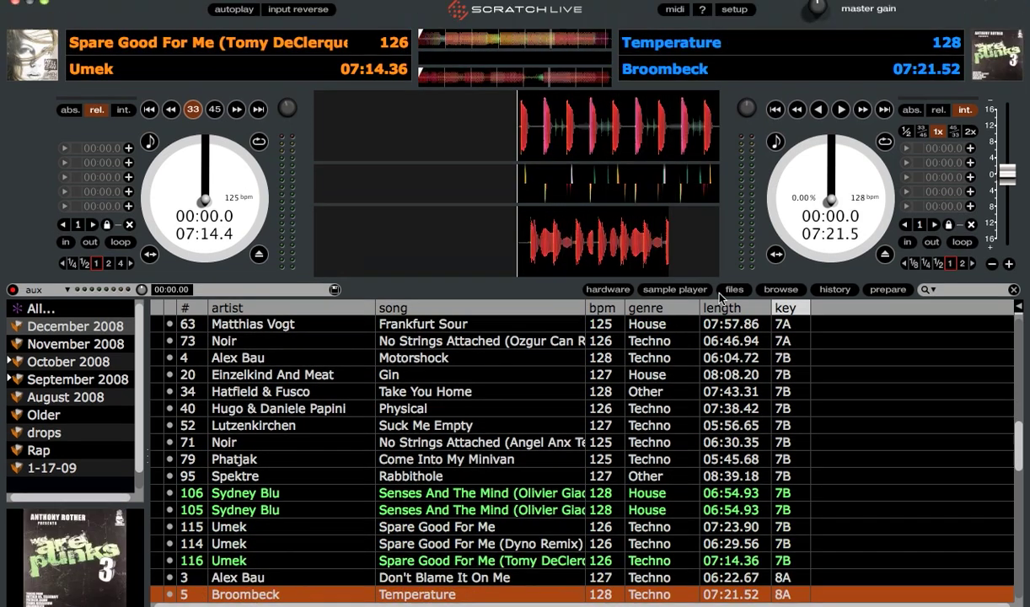
- Show the history, enlarge its panel, and select the 1/17/09 session
click(835, 298)
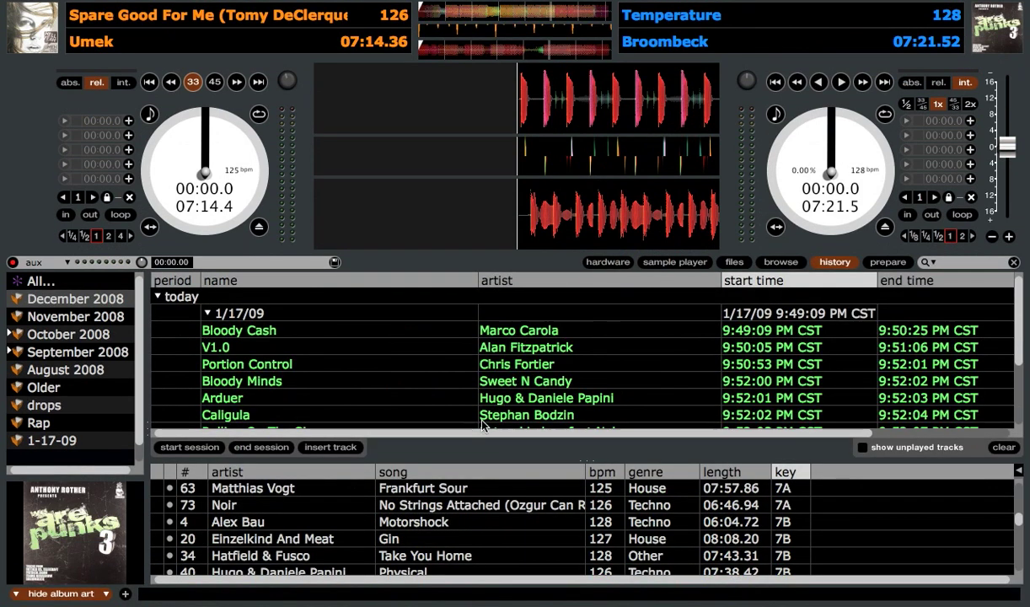
drag(588, 463, 587, 498)
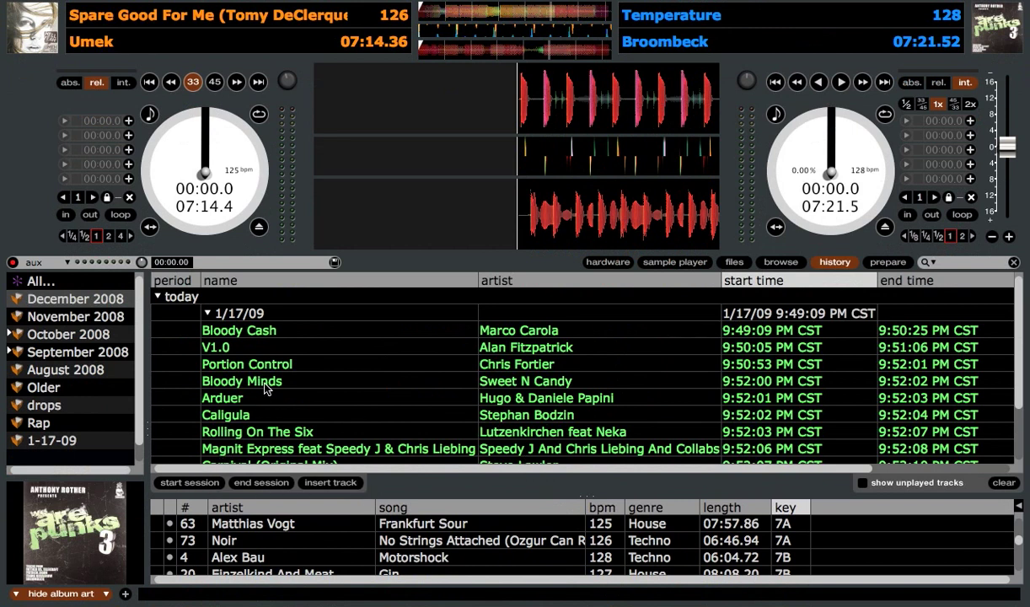
click(229, 319)
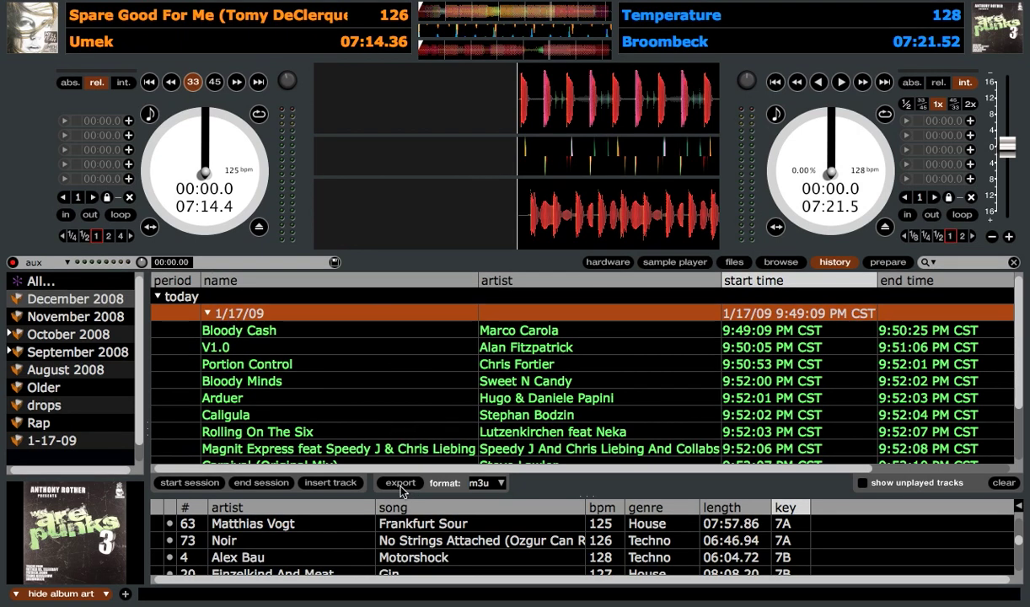
- Switch the export format to text, then back to m3u
click(499, 485)
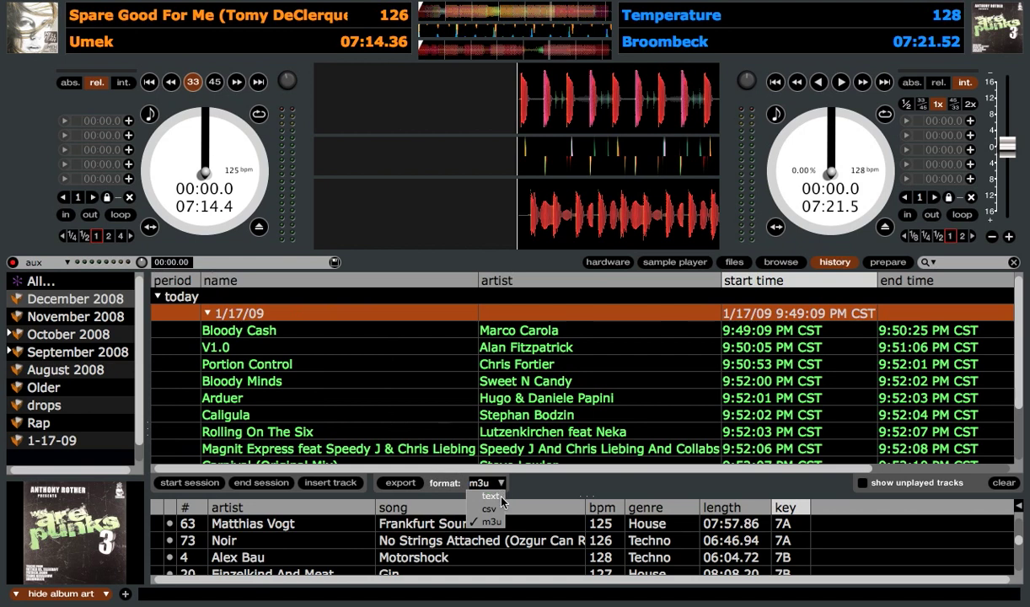
click(500, 497)
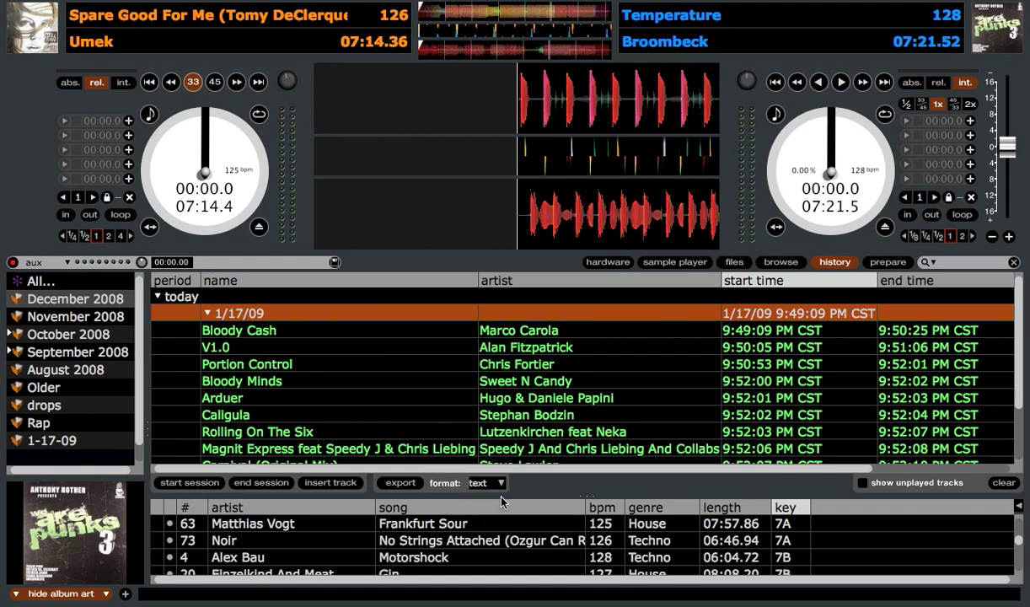
click(479, 482)
click(496, 483)
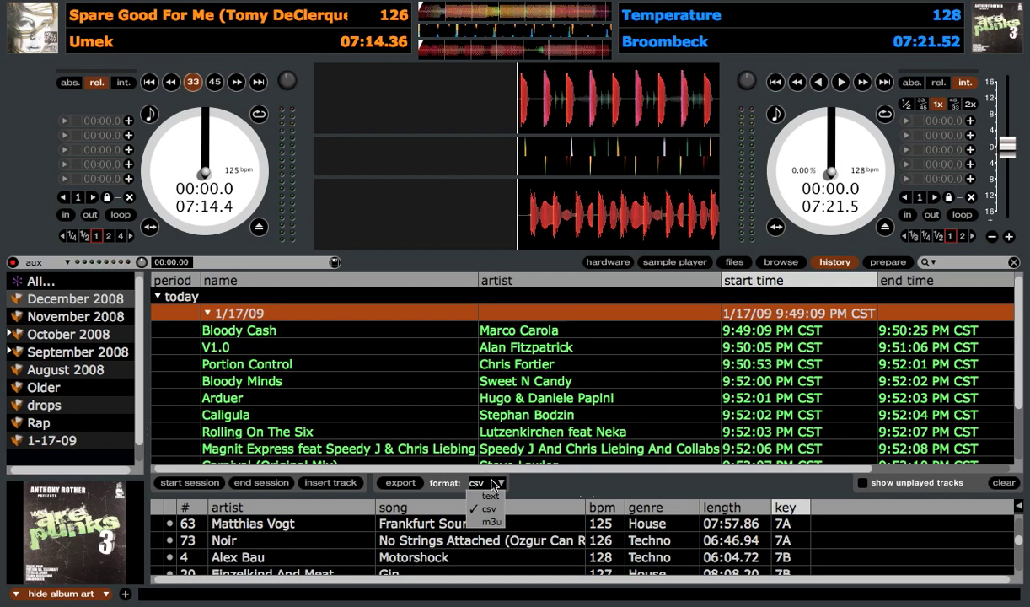
click(496, 522)
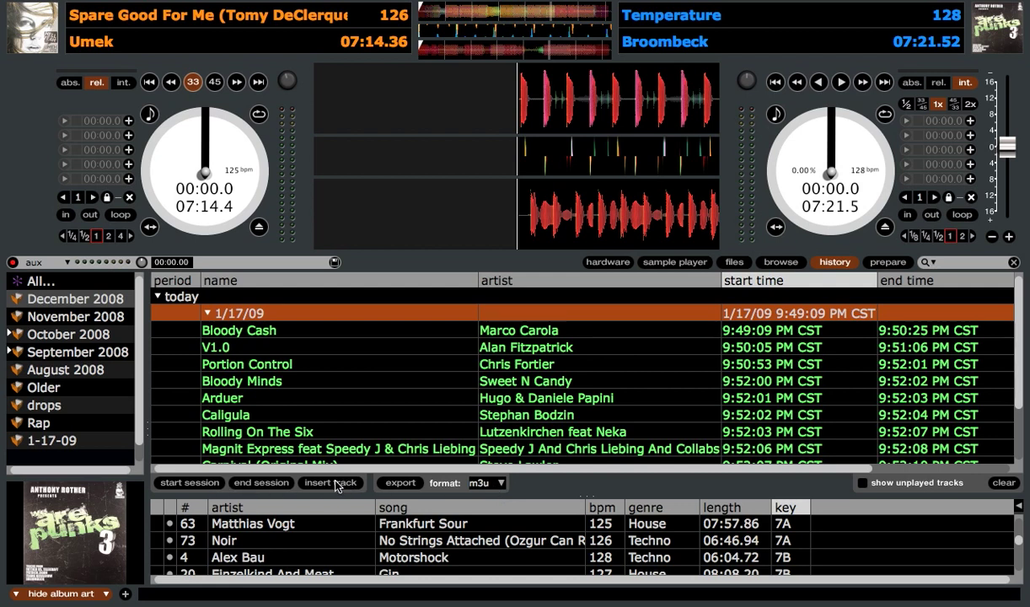
- End the current history session and start a new one
click(261, 485)
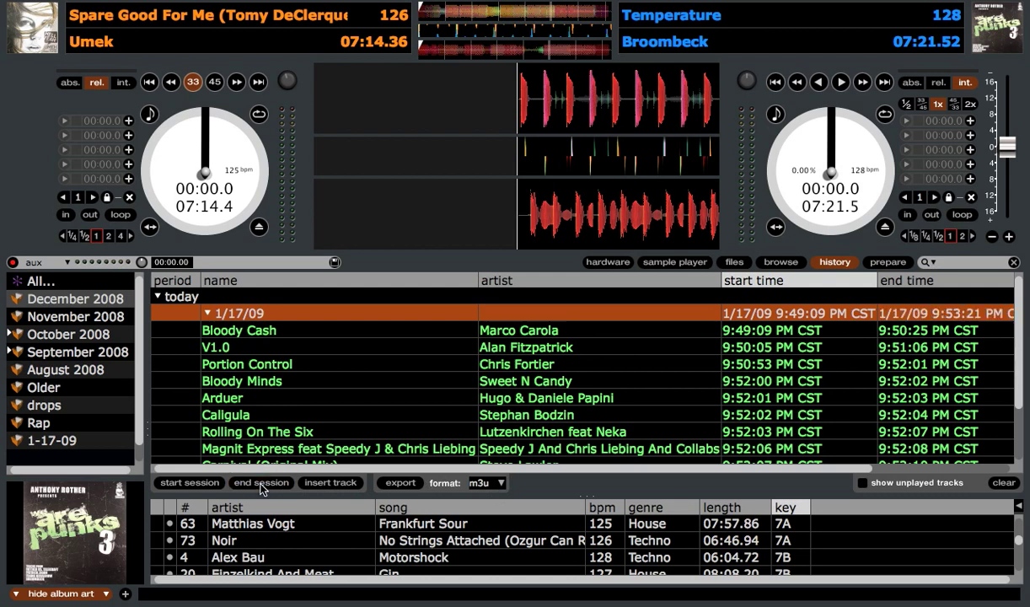
click(207, 312)
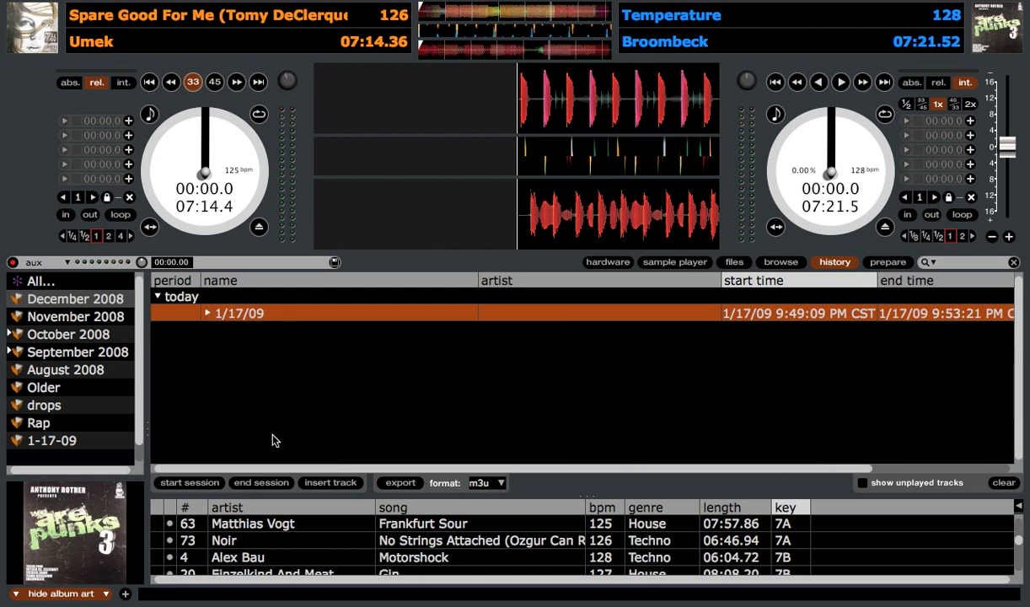
click(188, 481)
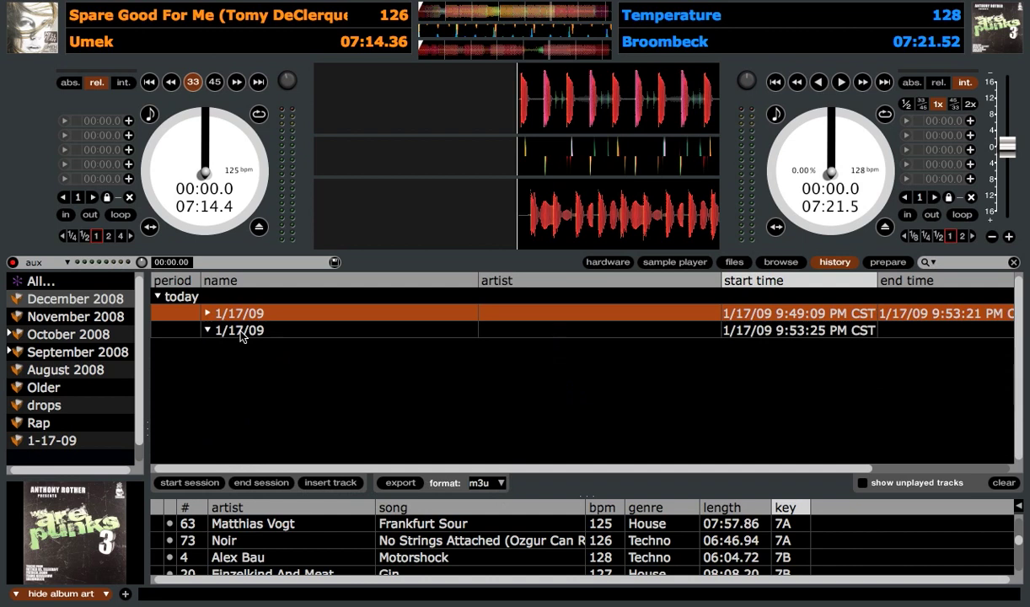
click(207, 312)
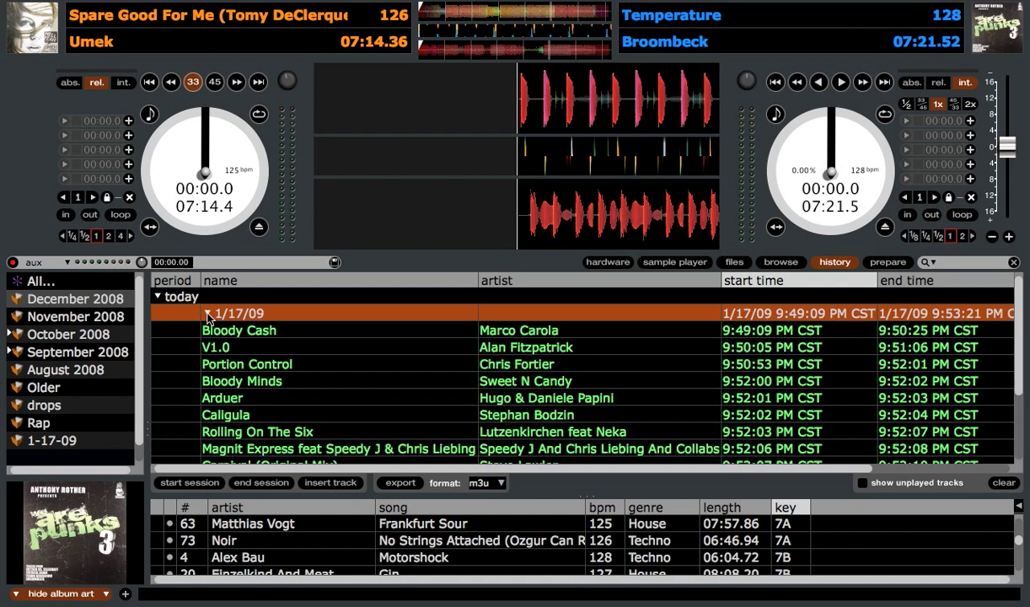
- Insert a blank entry after Arduer, type and erase 'song', then delete it
click(236, 384)
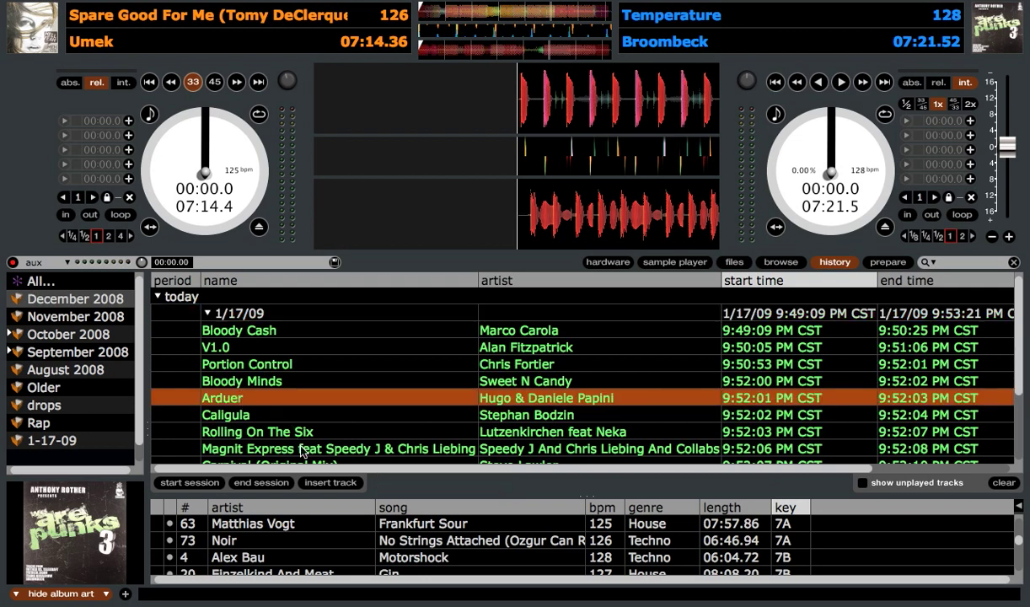
click(327, 482)
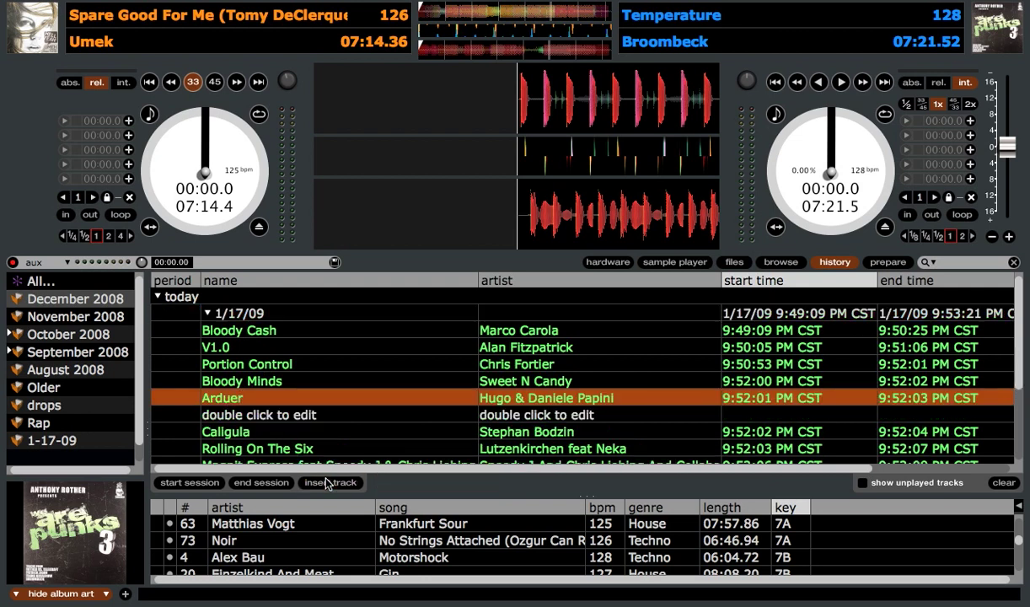
double_click(305, 416)
text(song)
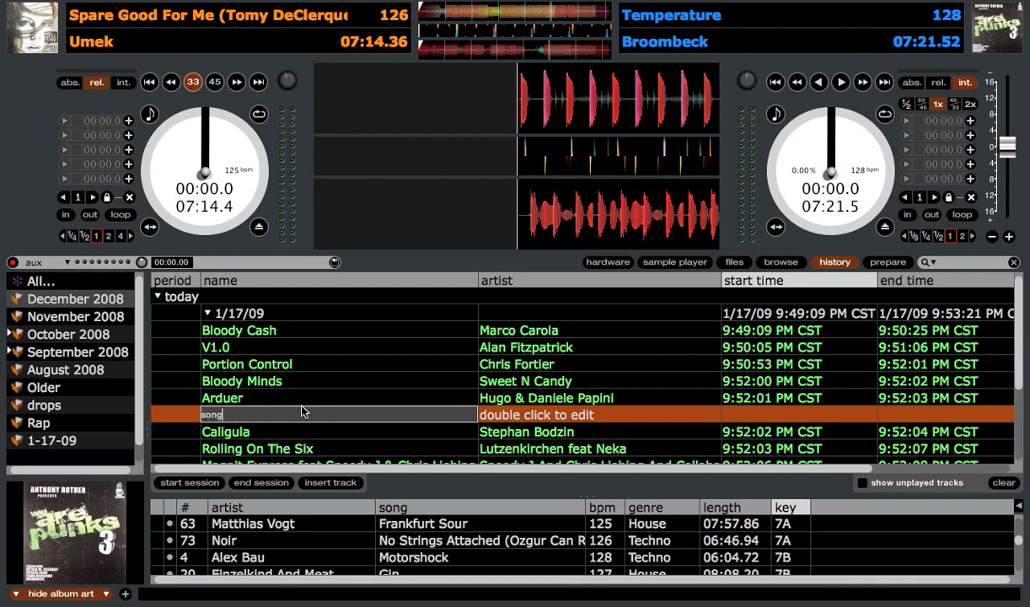
key(BackSpace)
key(BackSpace)
key(BackSpace)
key(BackSpace)
key(Return)
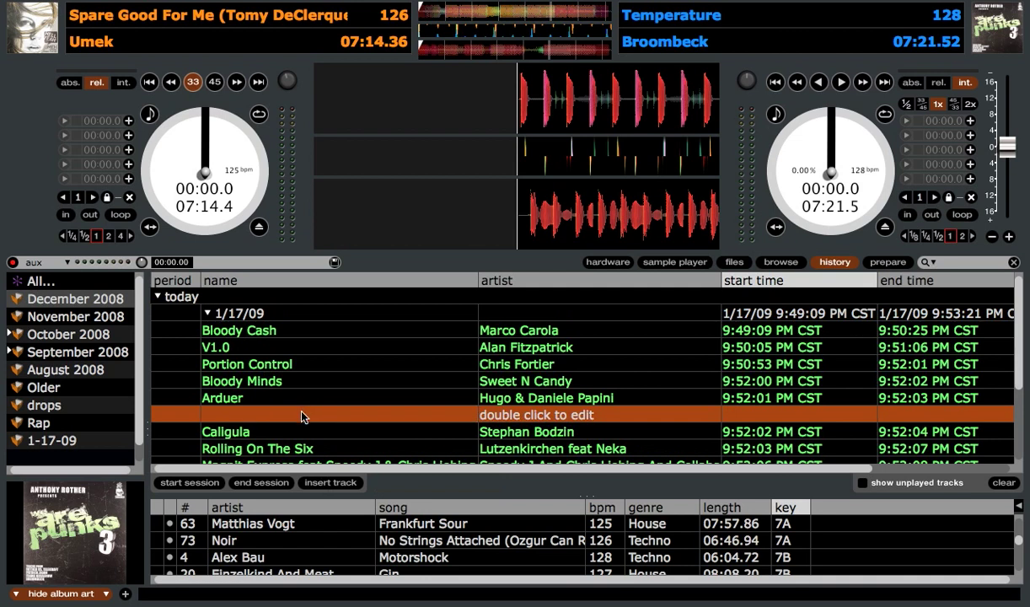
key(Delete)
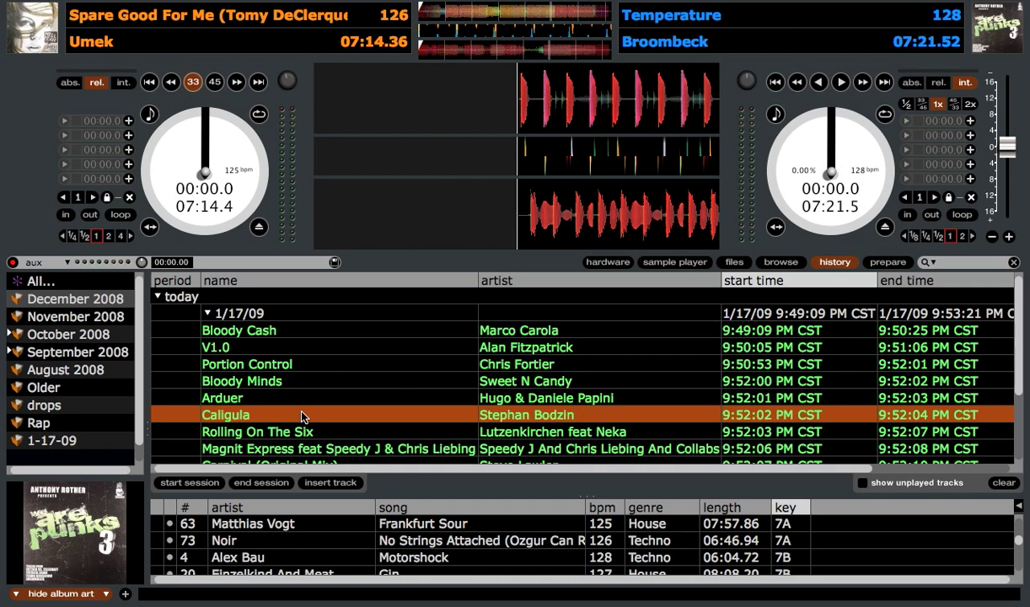
- Export the 1/17/09 session as a text file
click(246, 313)
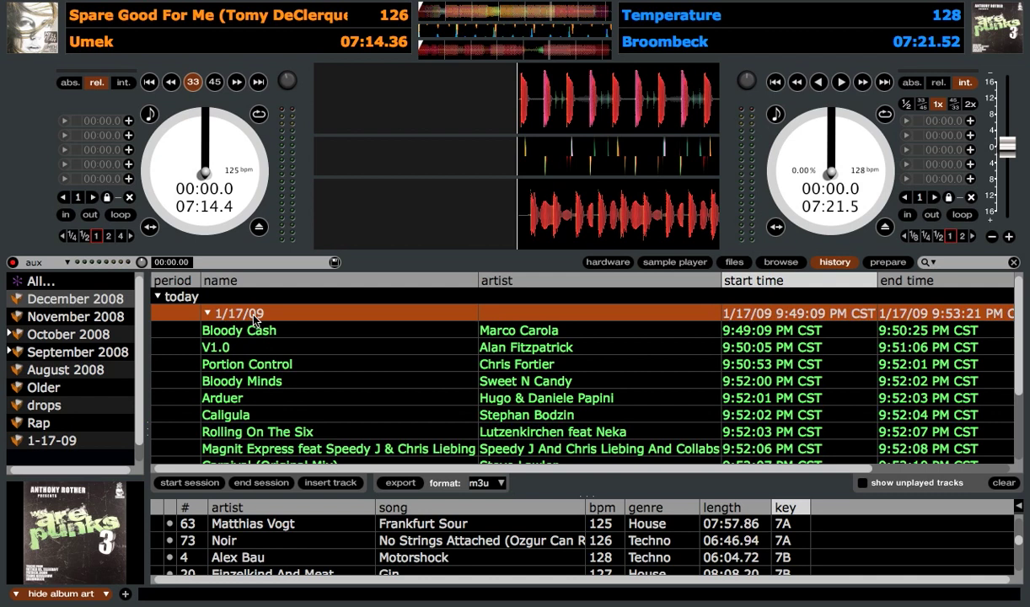
click(500, 484)
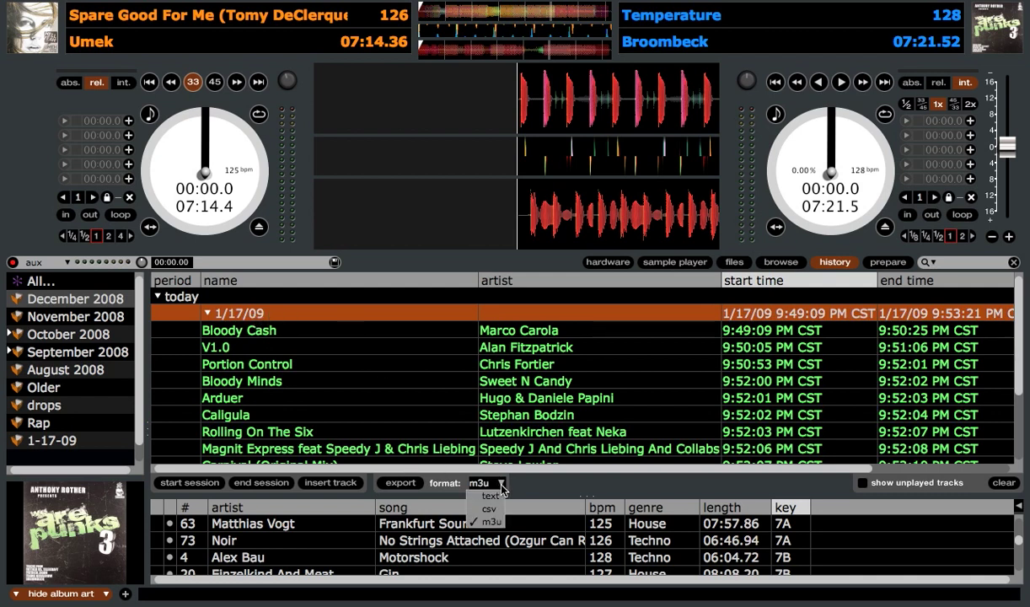
click(488, 495)
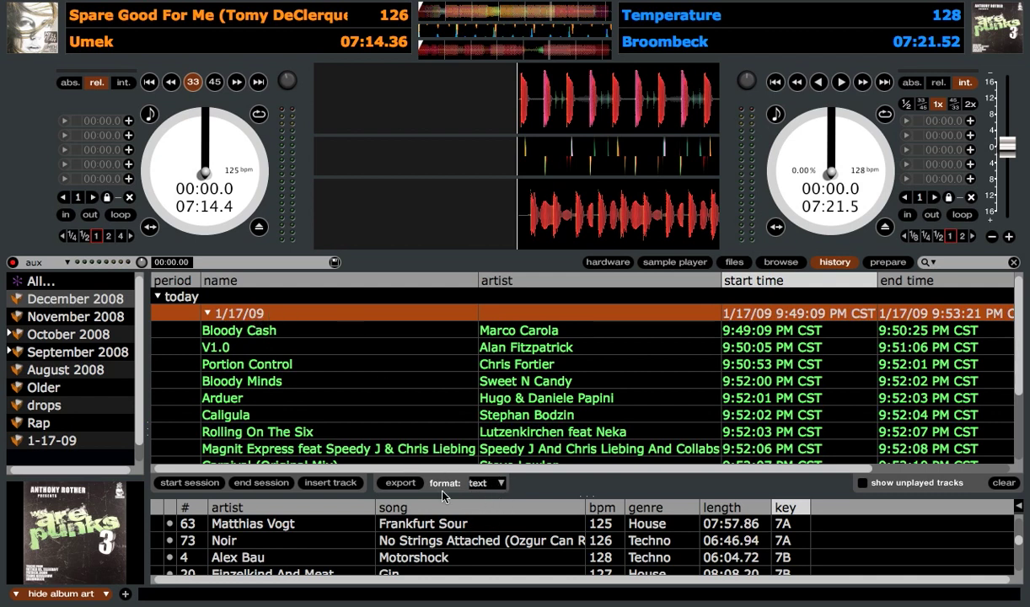
click(398, 482)
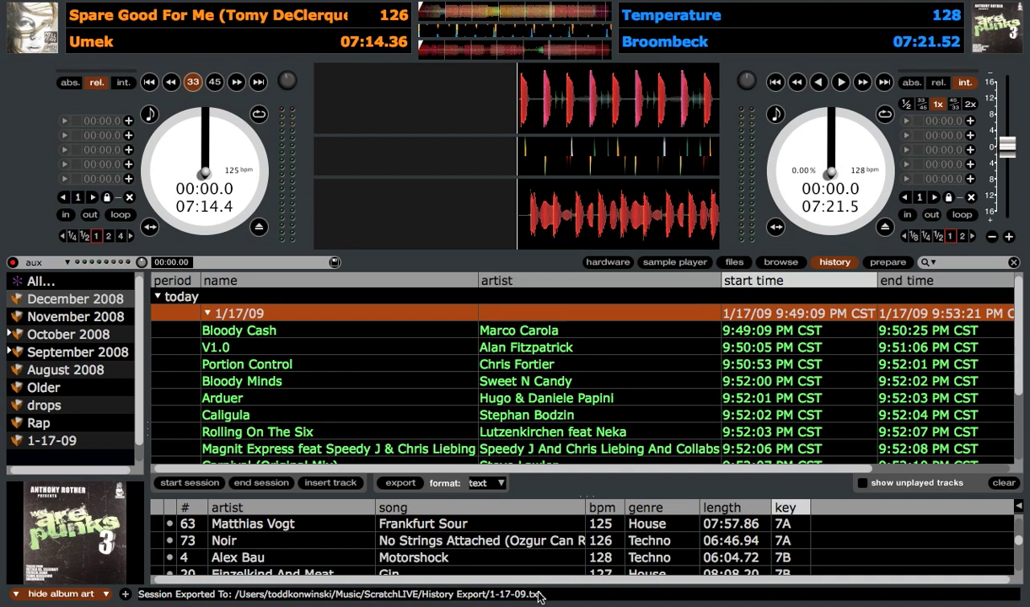
- Export the session again in csv format
click(494, 484)
click(489, 509)
click(396, 482)
- Export the session as an m3u playlist
click(465, 484)
click(468, 499)
click(407, 489)
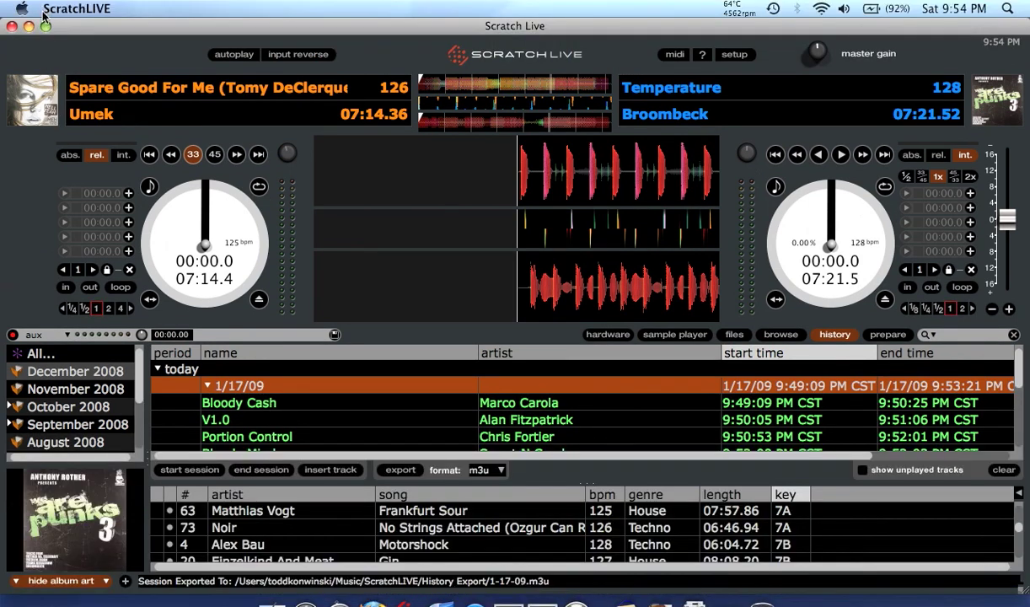
- Minimize Scratch Live and browse to Macintosh HD > Music > ScratchLIVE > History Export
click(30, 9)
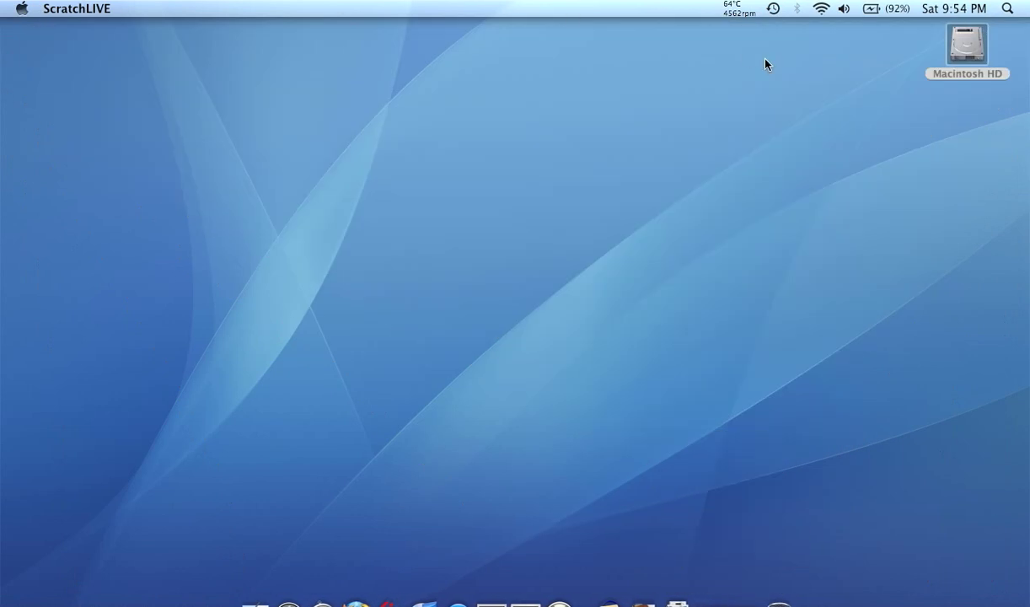
double_click(967, 46)
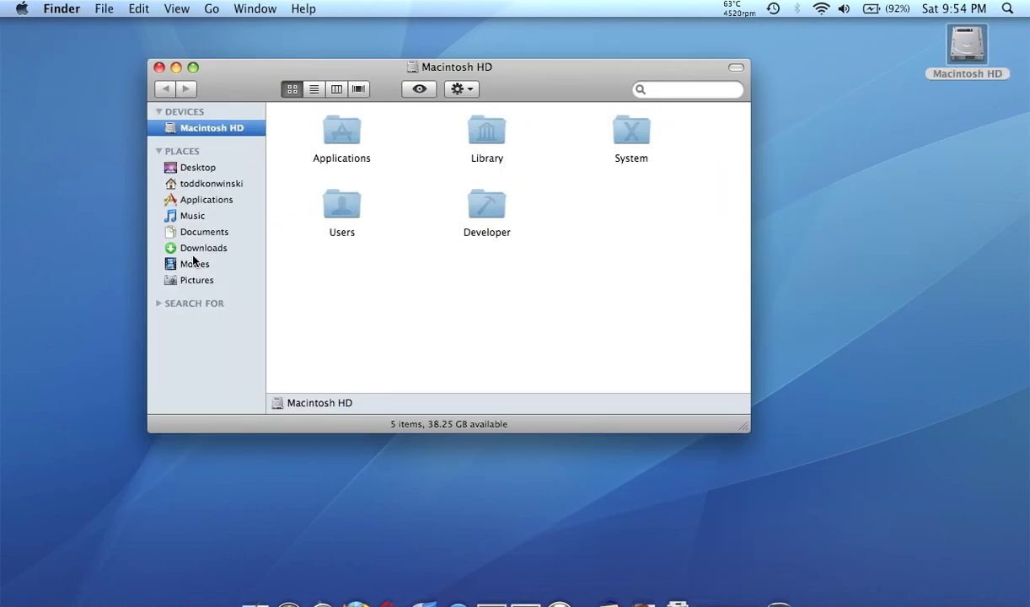
click(197, 260)
click(193, 254)
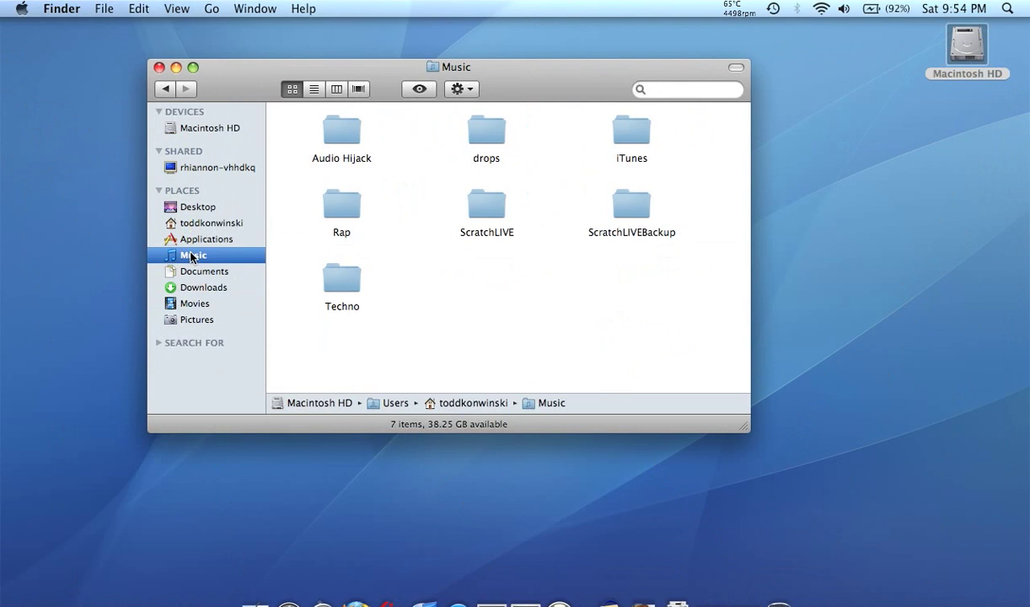
double_click(473, 214)
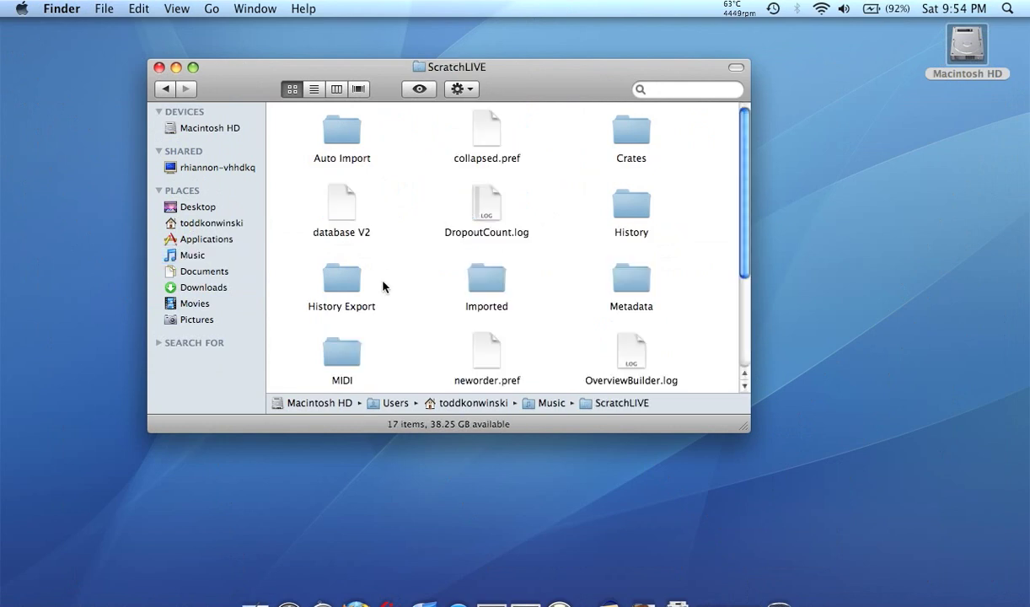
double_click(346, 277)
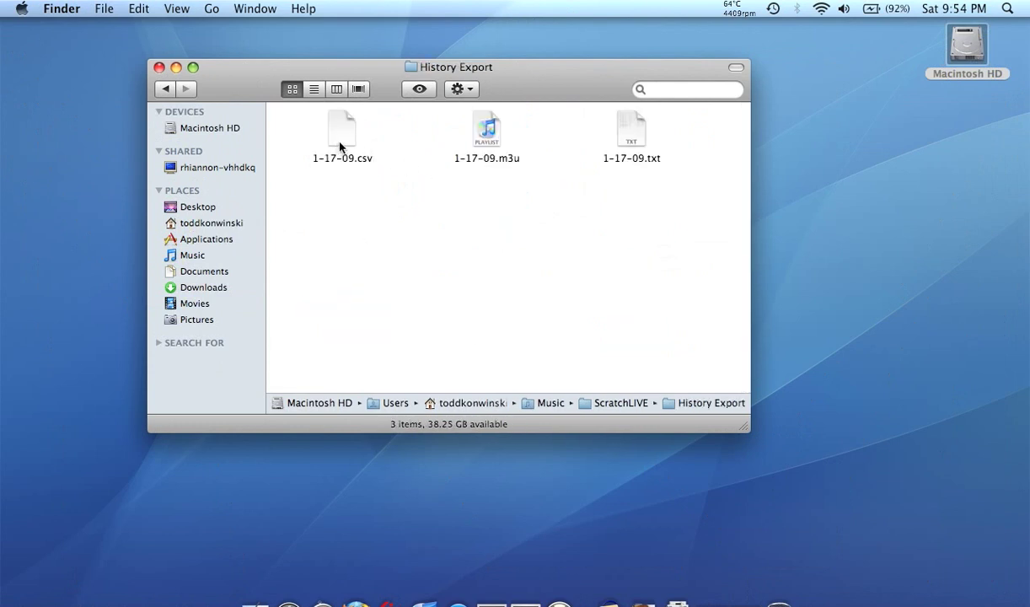
- Read 1-17-09.txt in an enlarged TextEdit window, then close it and the Finder window
double_click(629, 136)
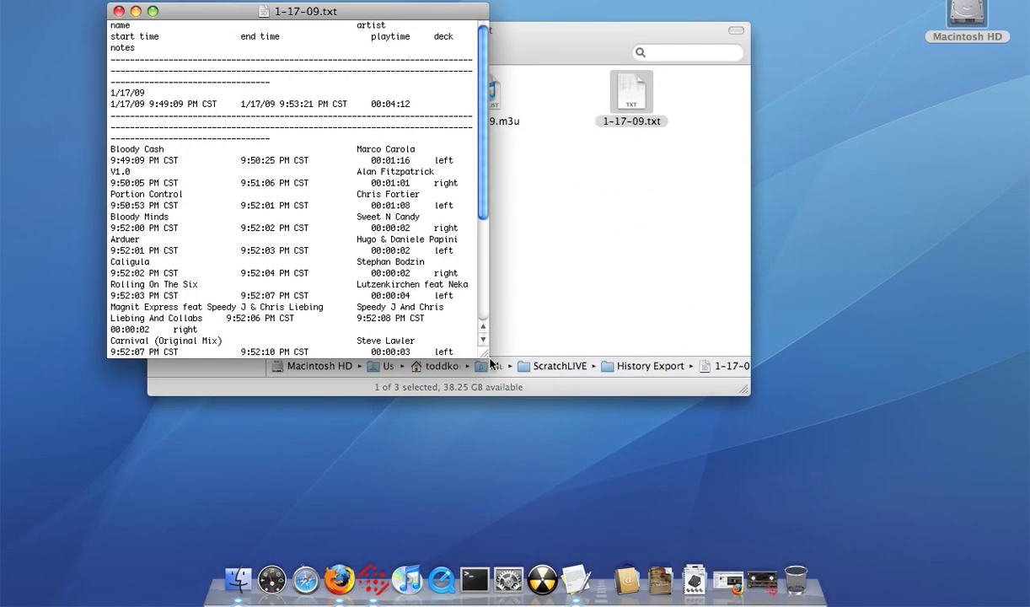
drag(483, 354, 1027, 395)
drag(591, 9, 518, 61)
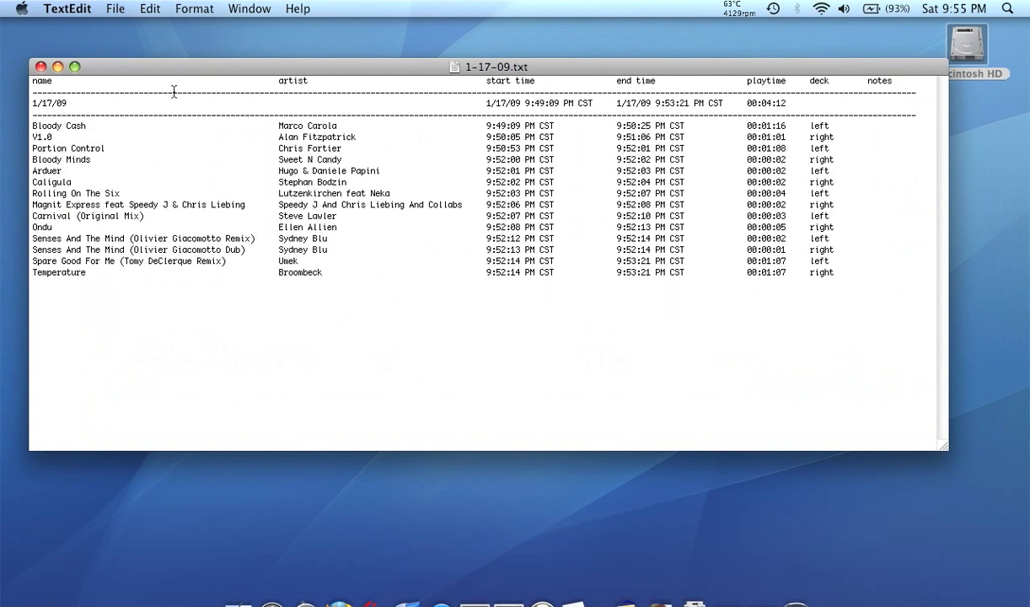
click(40, 66)
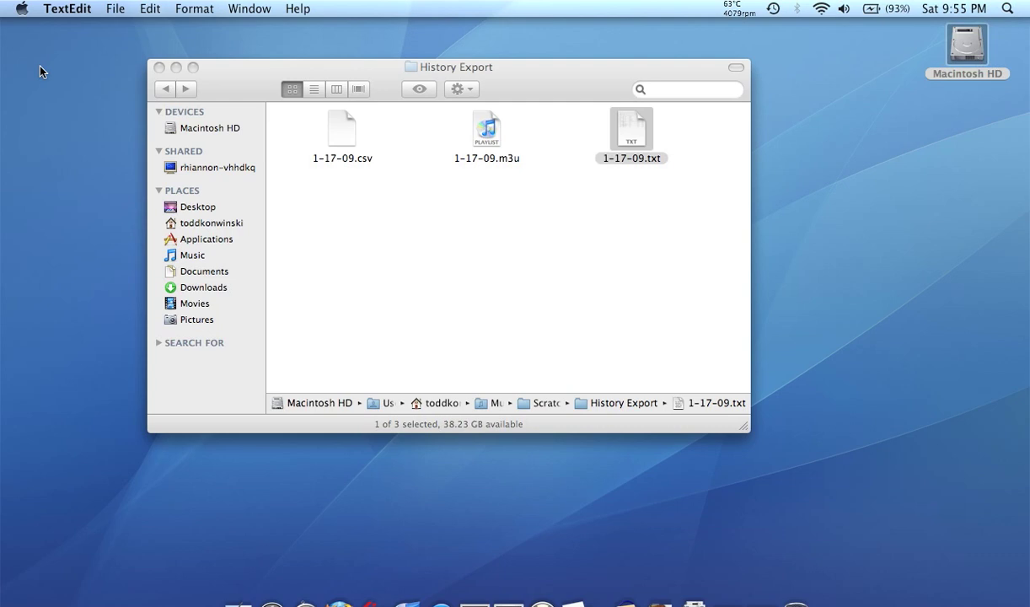
click(159, 68)
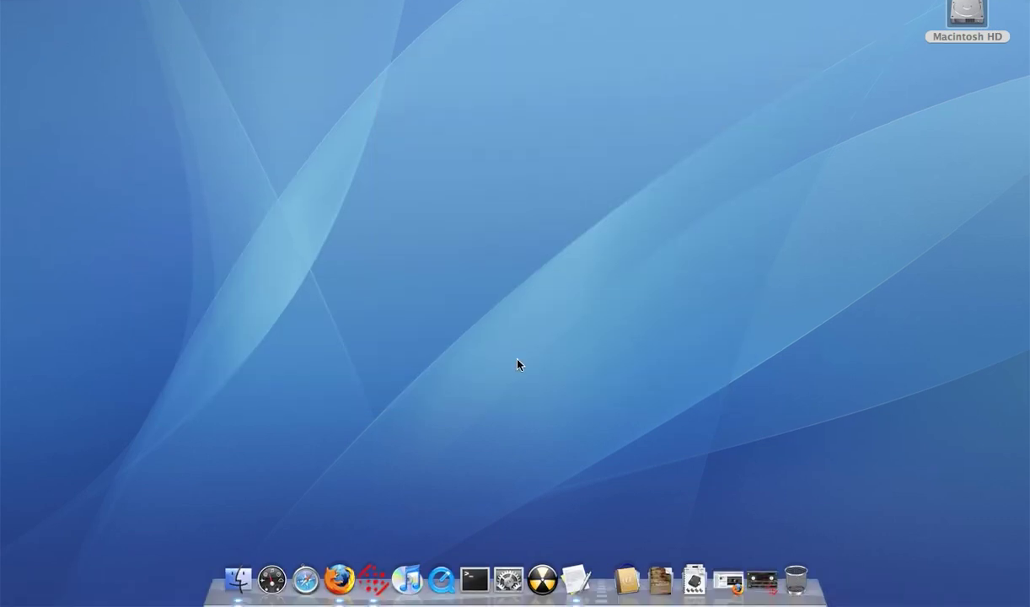
- Restore Scratch Live from the Dock, maximize it, and drag the history splitter down
click(761, 573)
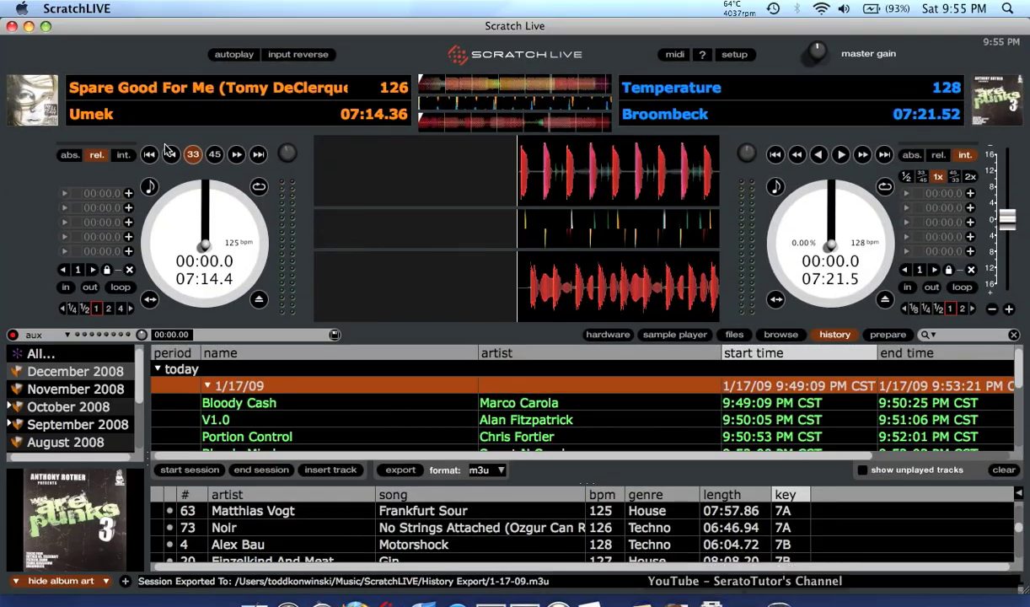
click(46, 31)
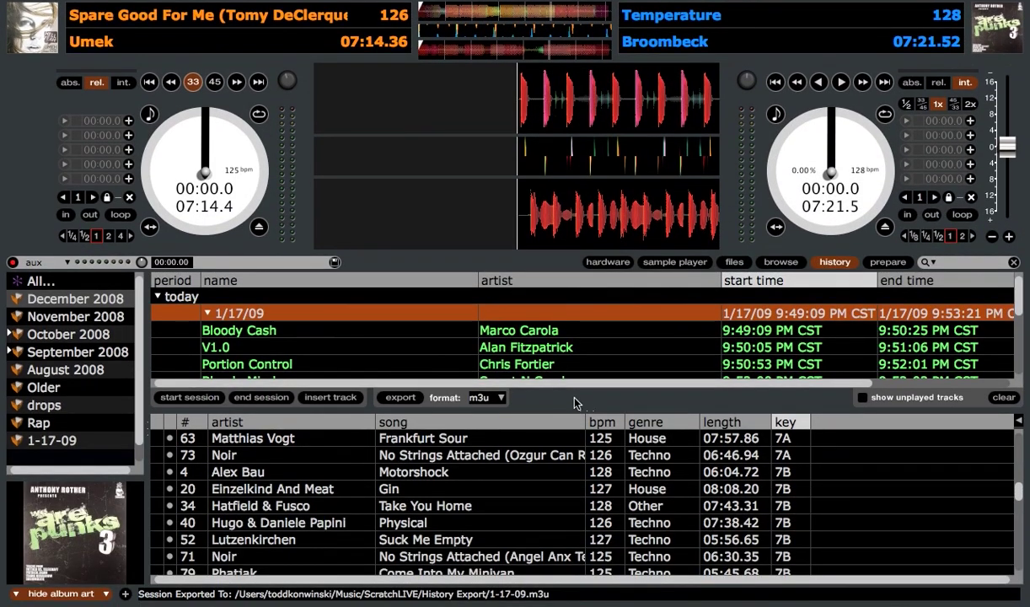
drag(582, 414, 587, 494)
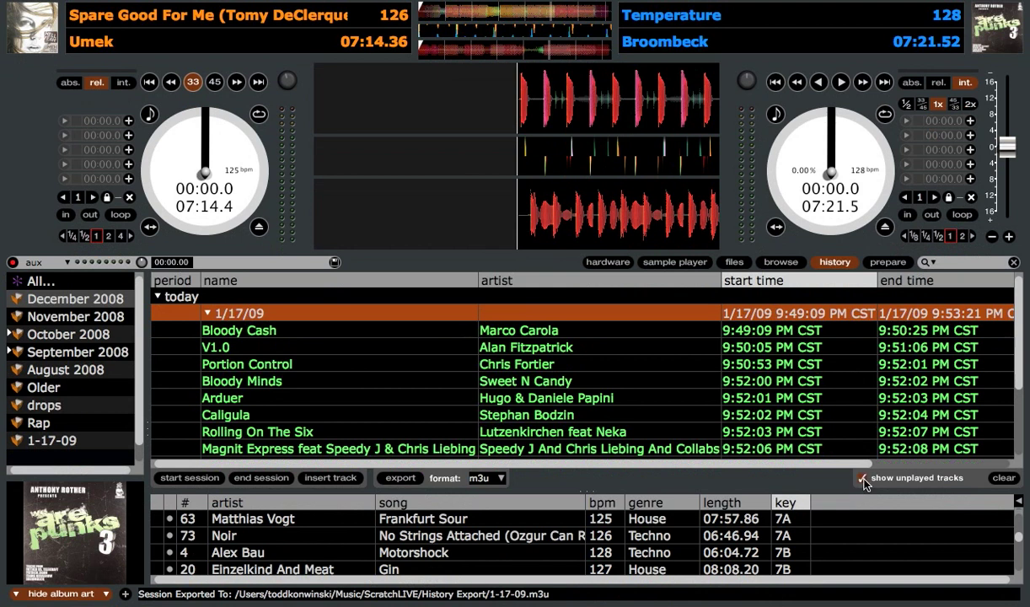
click(862, 478)
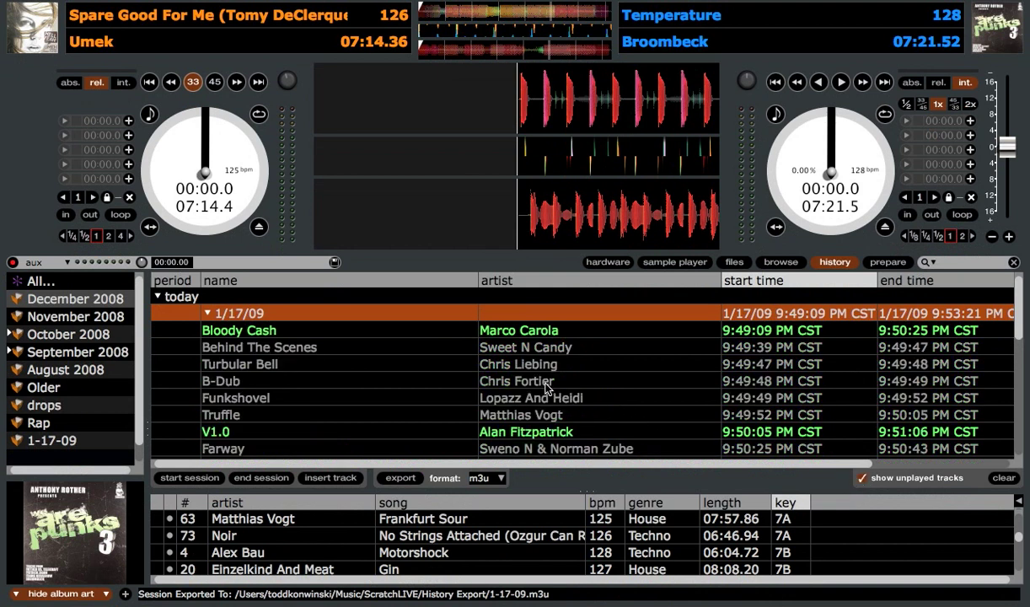
scroll(544, 389, down, 3)
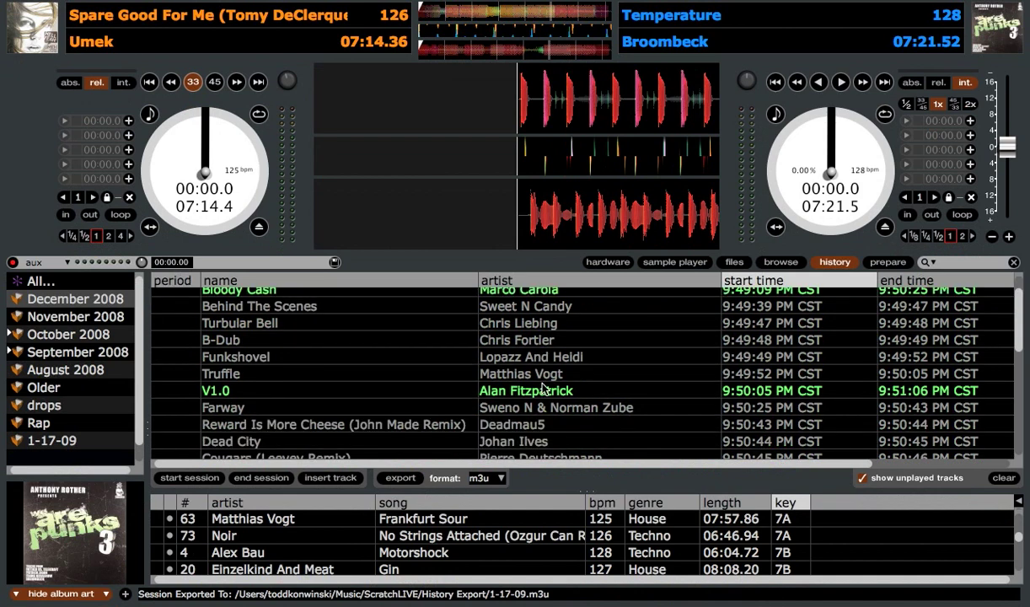
scroll(543, 389, up, 3)
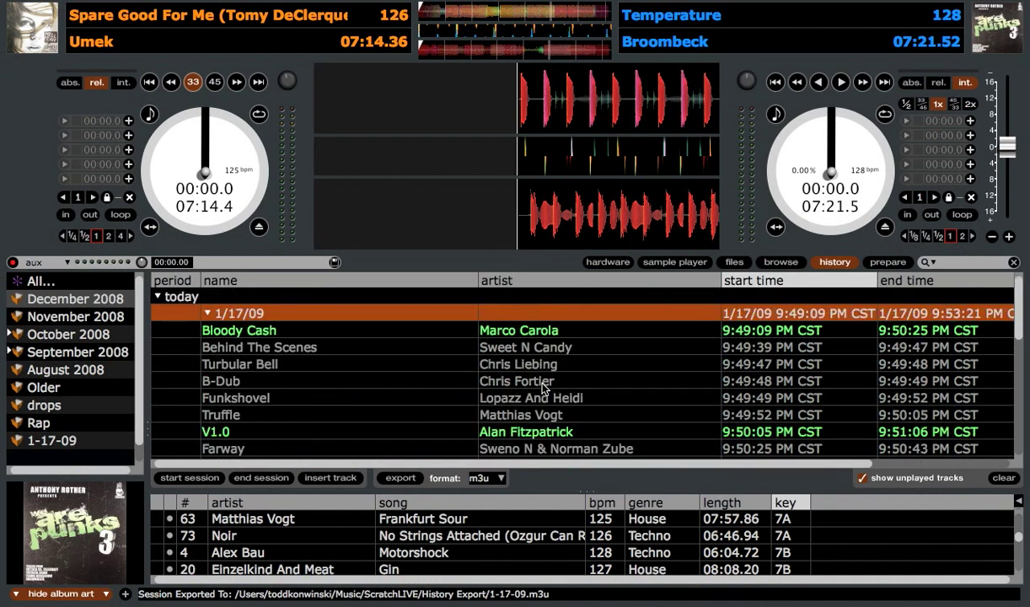
scroll(539, 386, down, 3)
scroll(529, 386, down, 5)
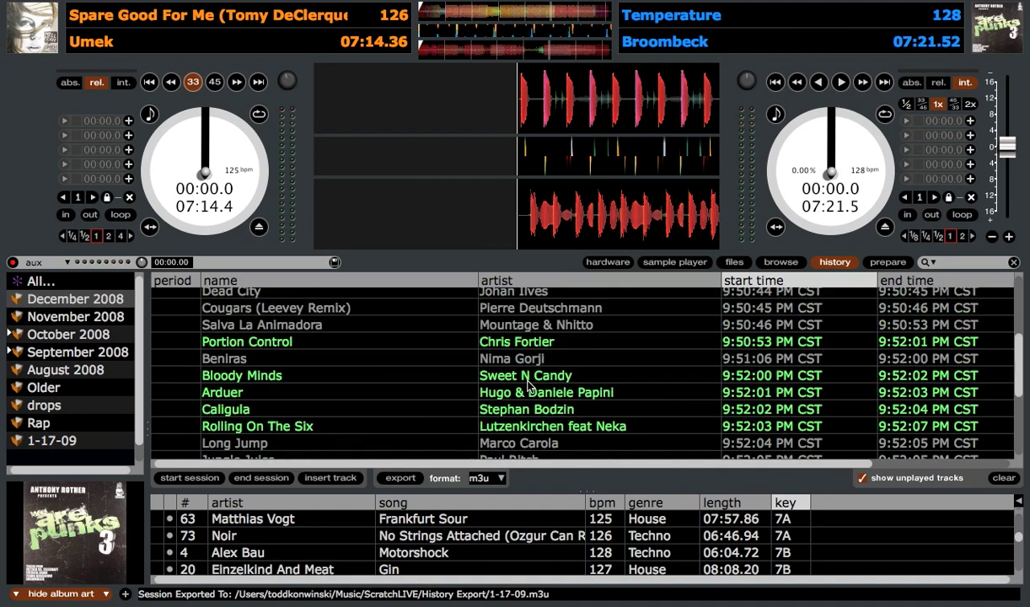
click(861, 478)
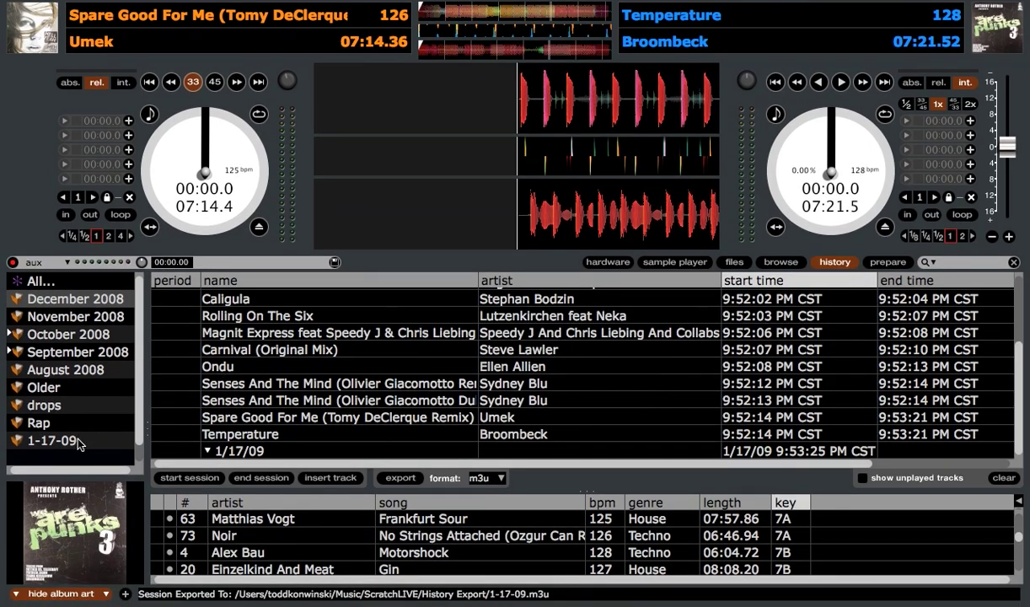
- Delete the old 1-17-09 crate, then drag the collapsed 1/17/09 session into the sidebar as a new crate
click(76, 440)
key(Delete)
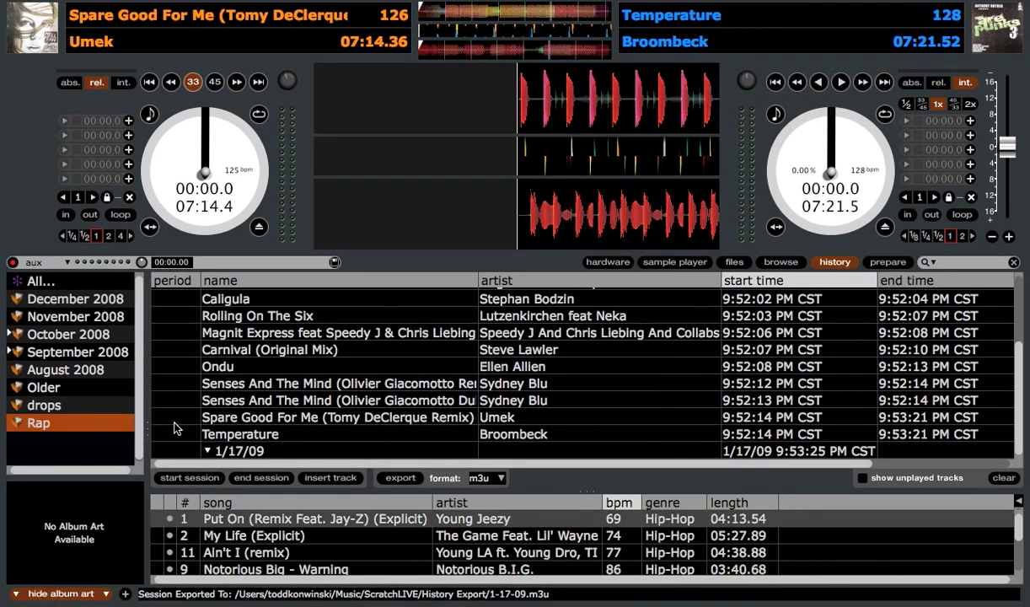
scroll(194, 422, up, 3)
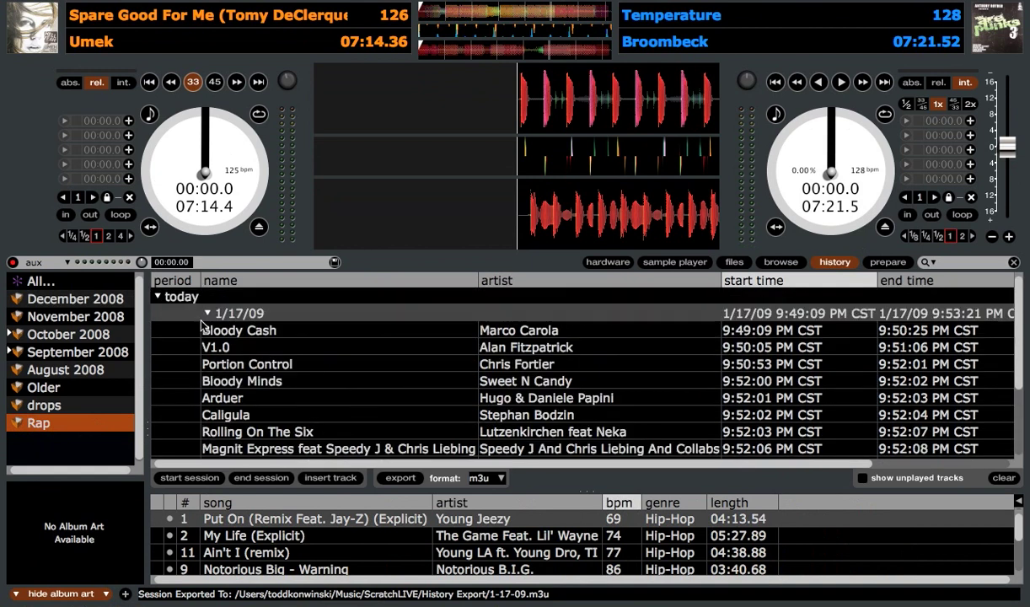
click(207, 313)
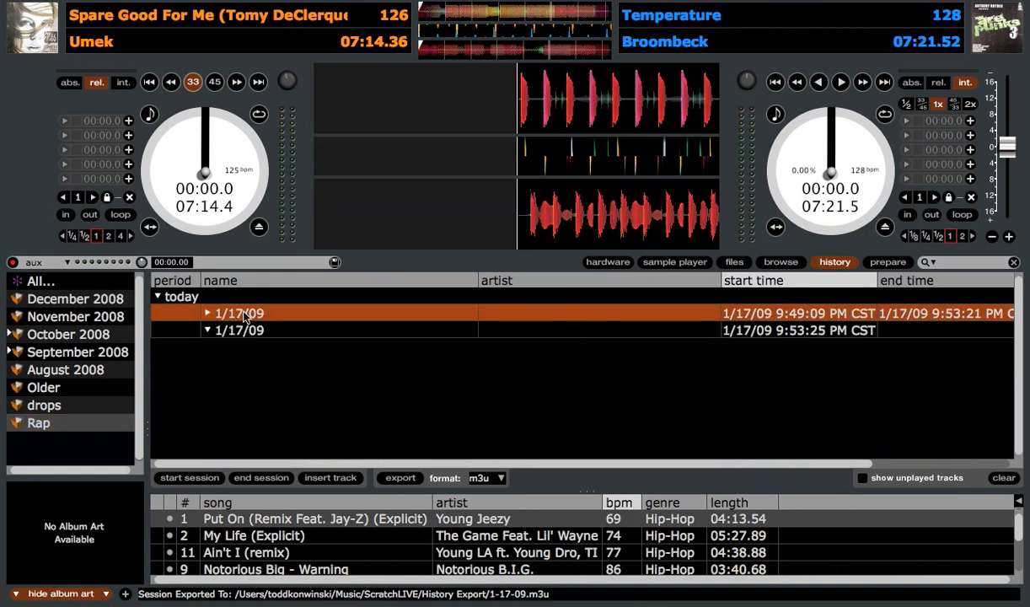
drag(227, 301, 79, 450)
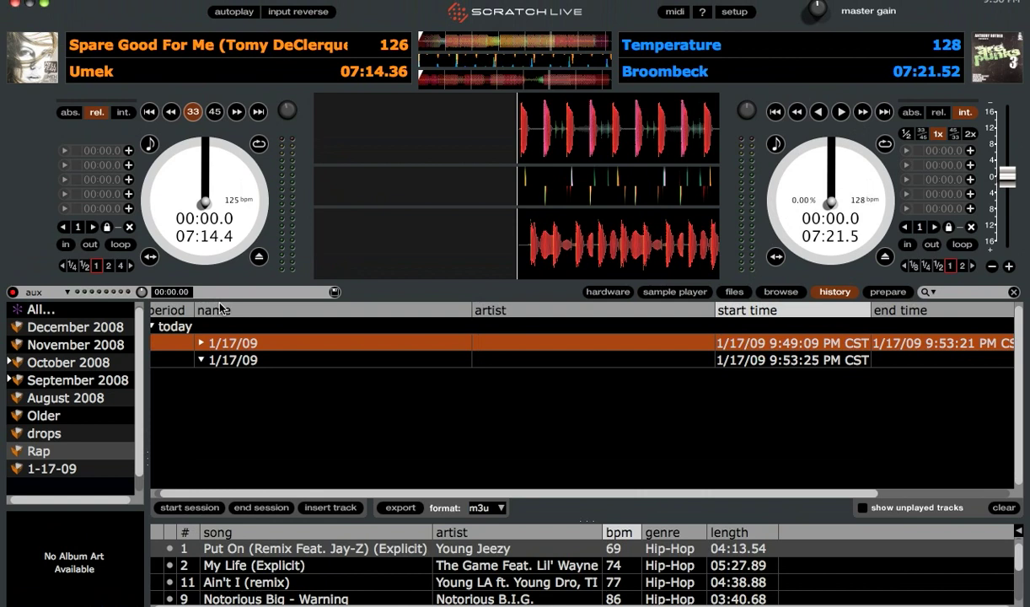
- Drop the session's tracks into the 1-17-09 crate and close the history panel
scroll(219, 279, right, 3)
scroll(219, 309, right, 3)
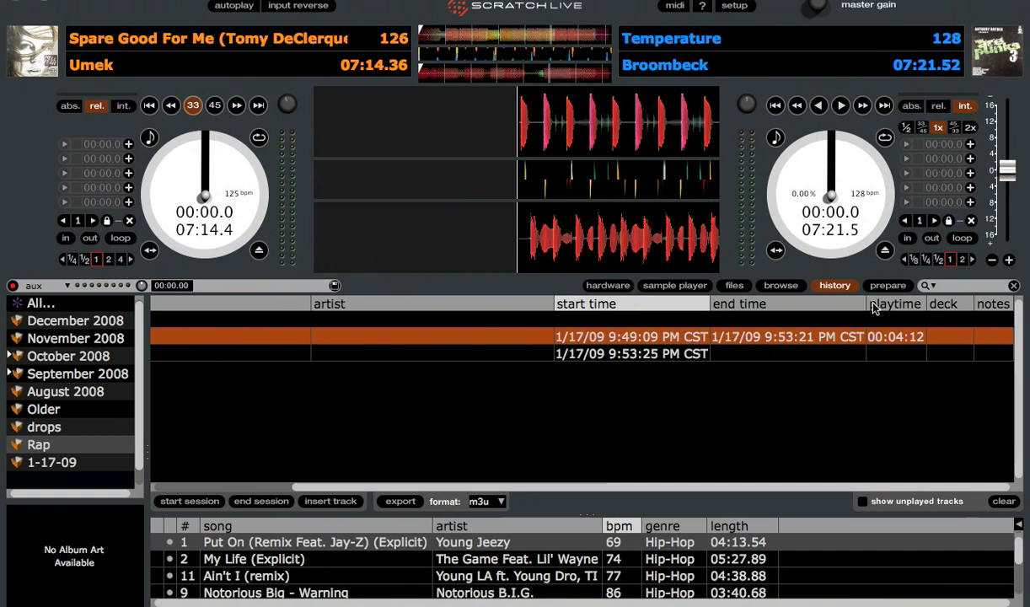
scroll(873, 309, left, 5)
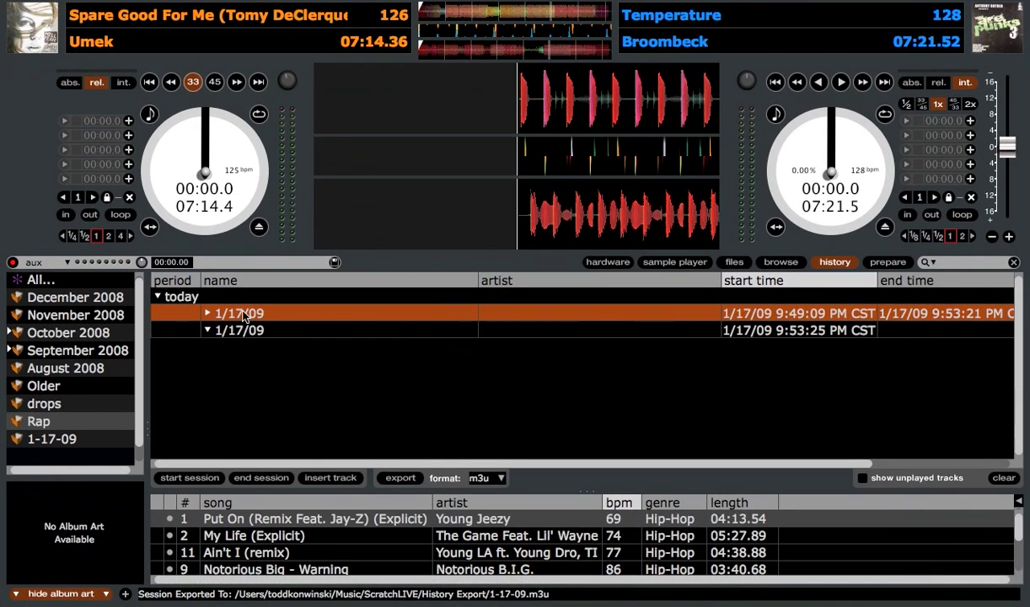
scroll(76, 439, down, 1)
drag(118, 535, 74, 410)
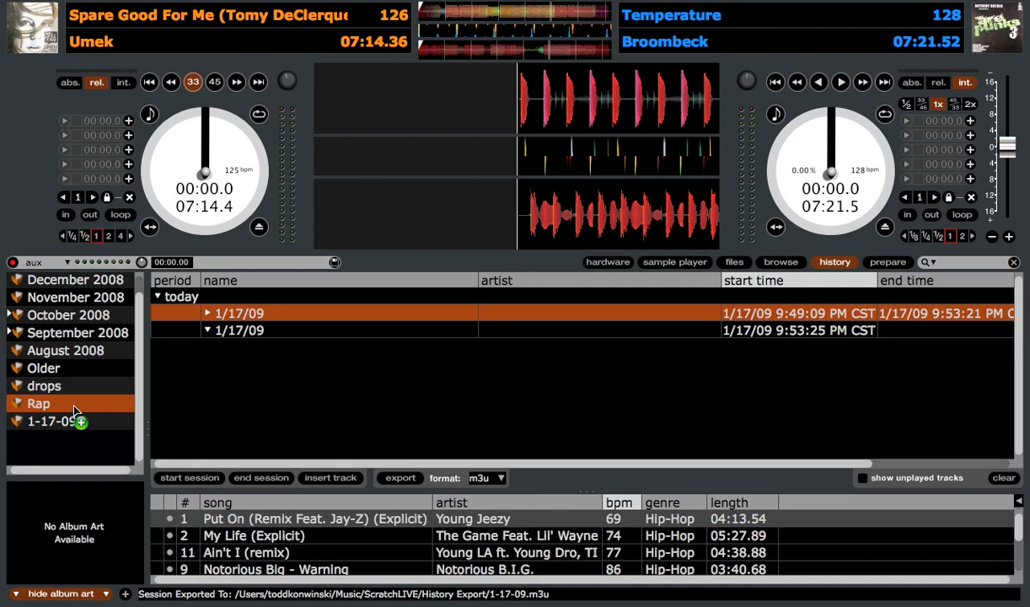
drag(74, 408, 74, 418)
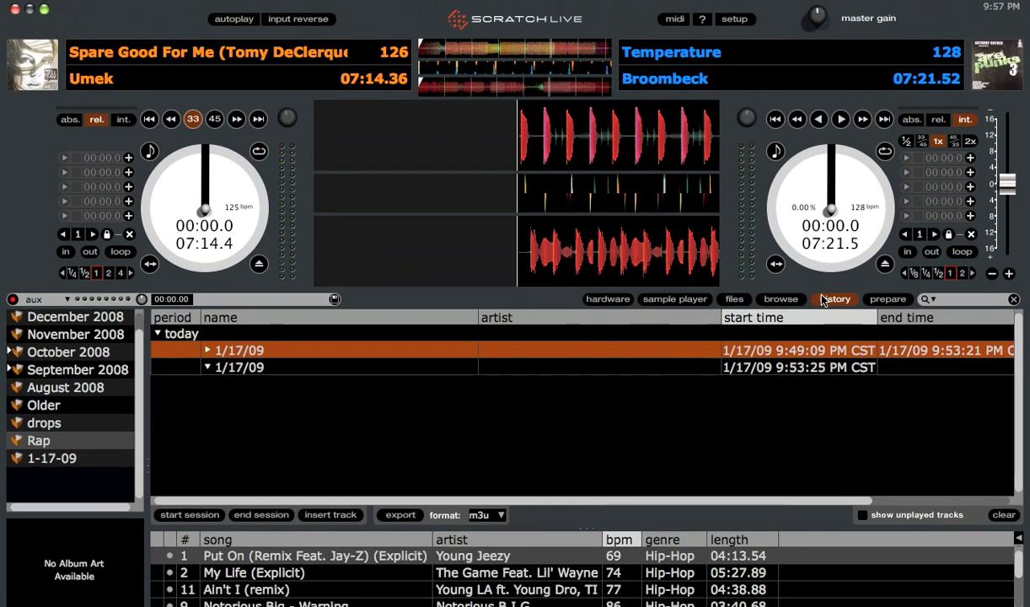
click(825, 301)
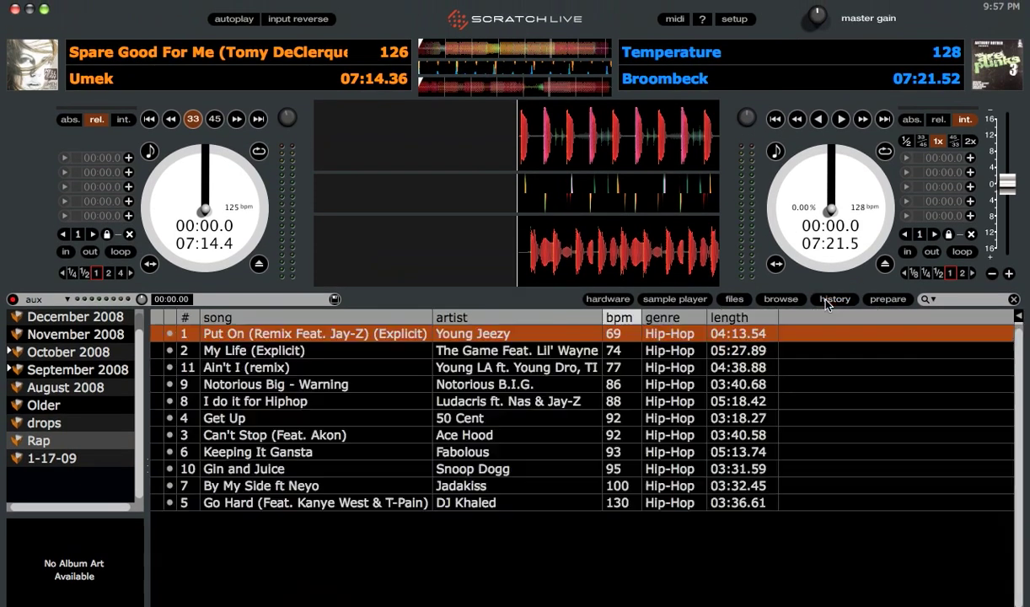